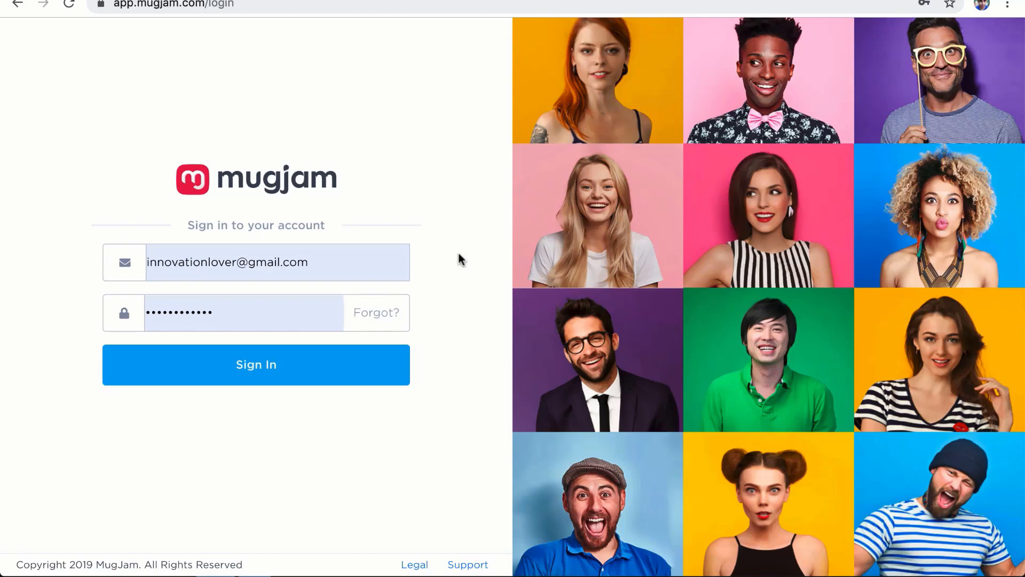
# Step: Sign in to MugJam from the login page
pyautogui.scroll(-1, 458, 254)
pyautogui.scroll(1, 458, 254)
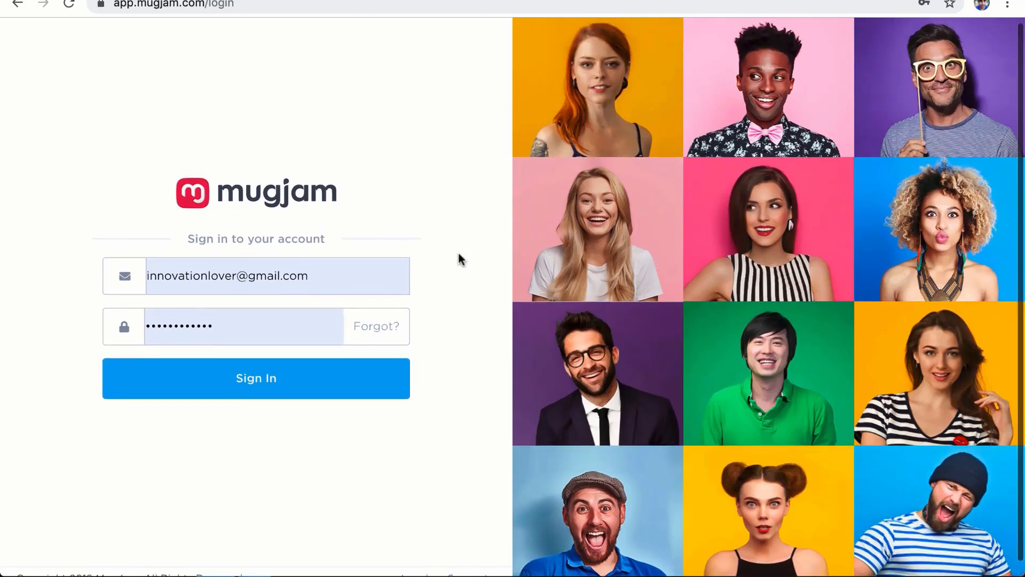
pyautogui.scroll(-1, 459, 254)
pyautogui.click(297, 360)
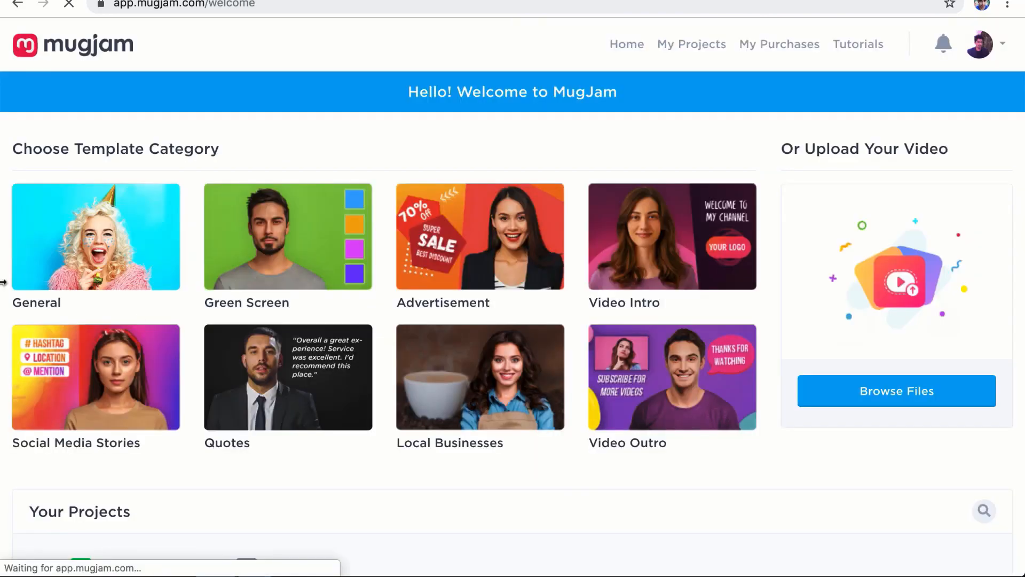
pyautogui.scroll(-3, 2, 282)
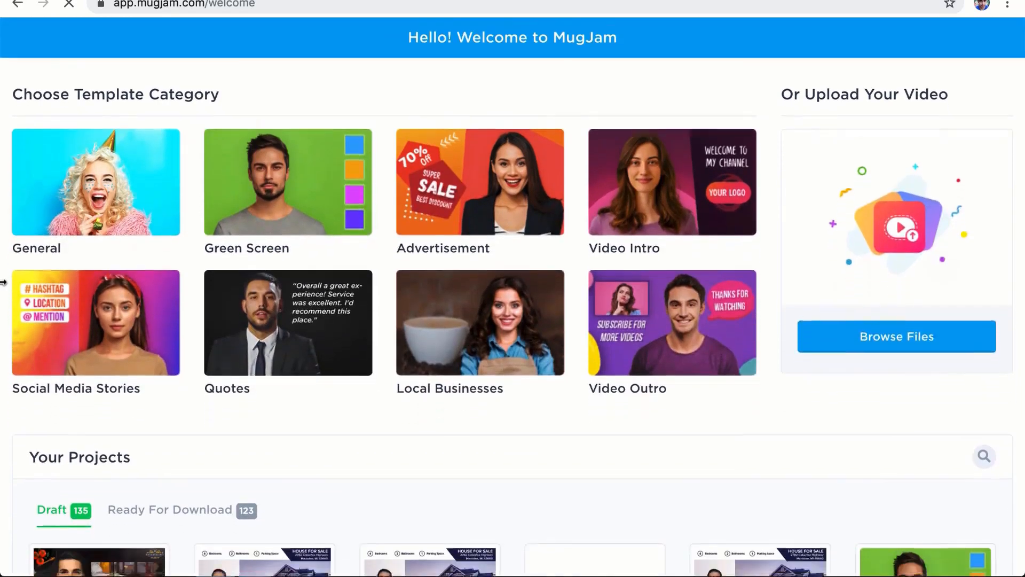
pyautogui.scroll(-3, 3, 282)
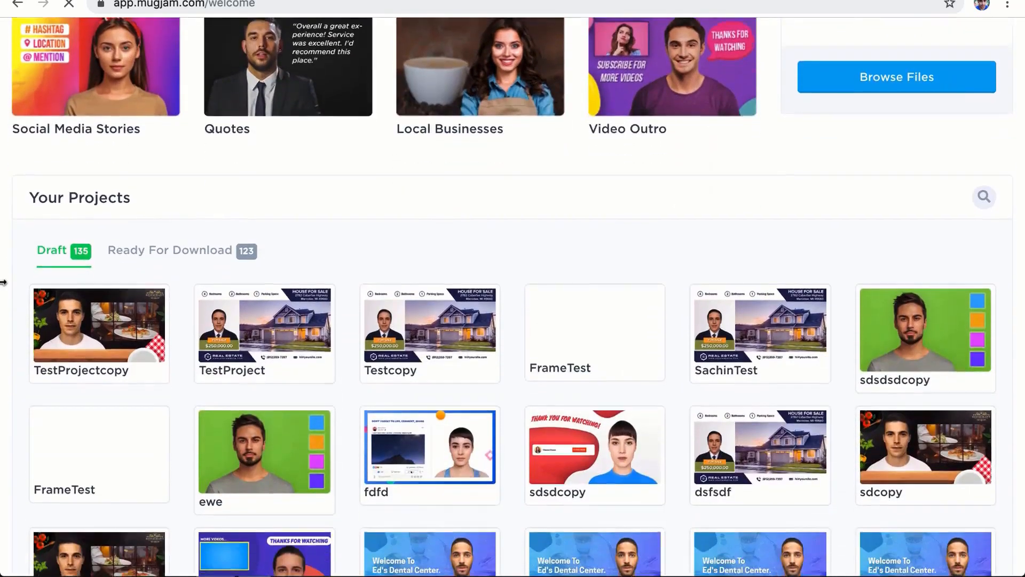
pyautogui.scroll(6, 2, 282)
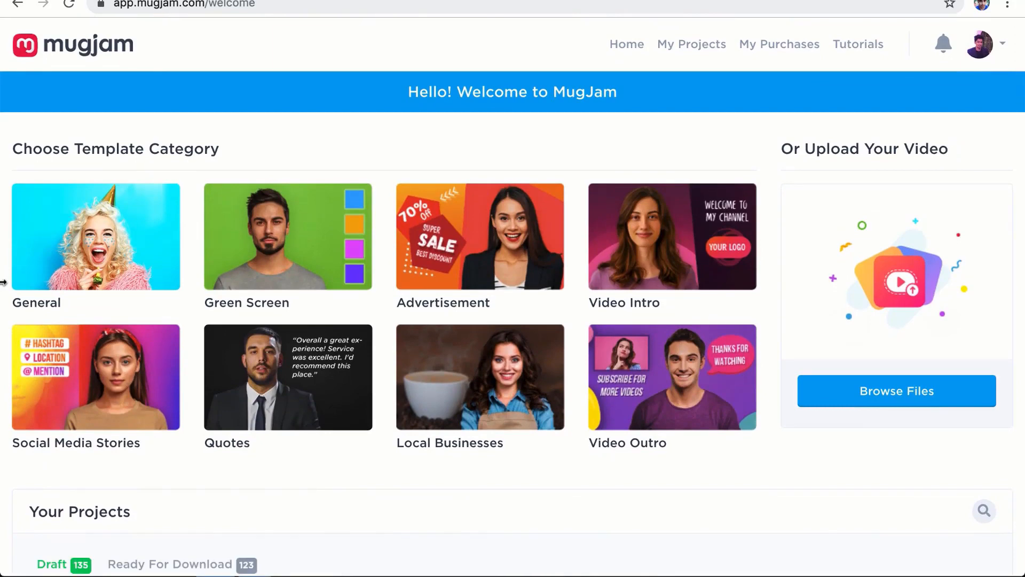
pyautogui.moveTo(42, 149); pyautogui.dragTo(183, 154)
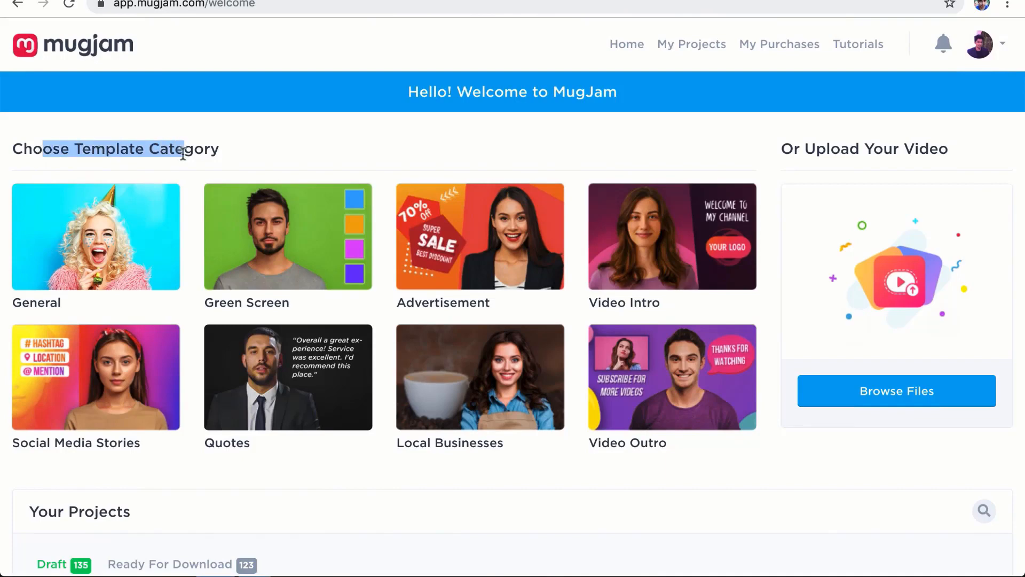
pyautogui.click(182, 150)
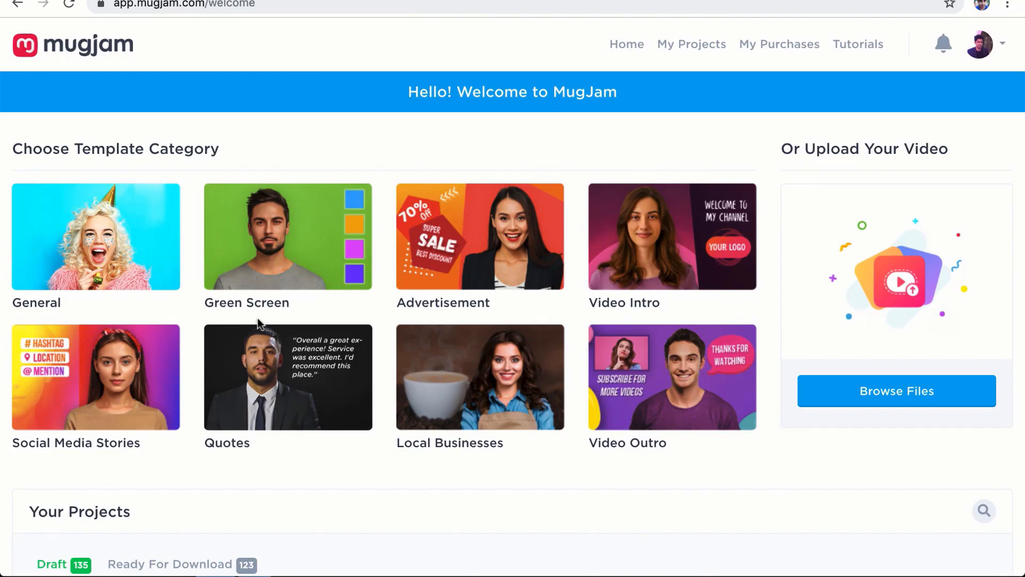
# Step: In Local Business templates, preview Real Estate and Restaurant, then choose the Restaurant template
pyautogui.click(476, 355)
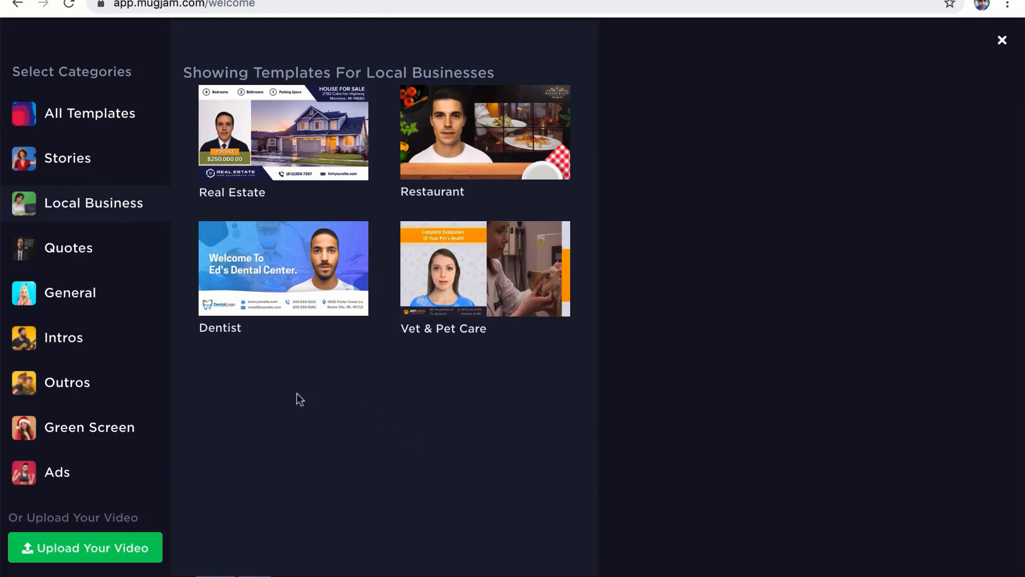
pyautogui.click(340, 175)
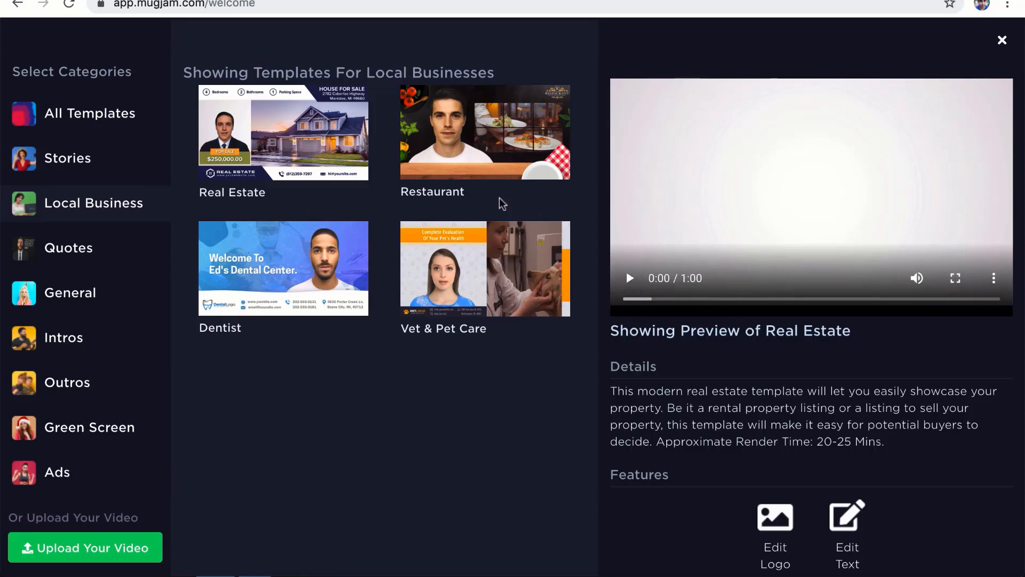
pyautogui.click(470, 113)
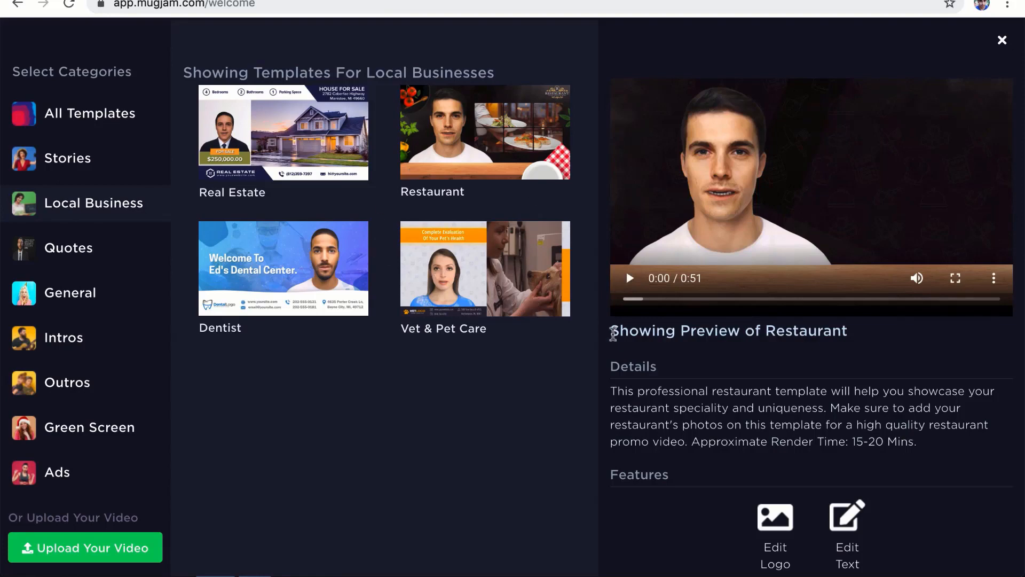
pyautogui.scroll(-3, 611, 337)
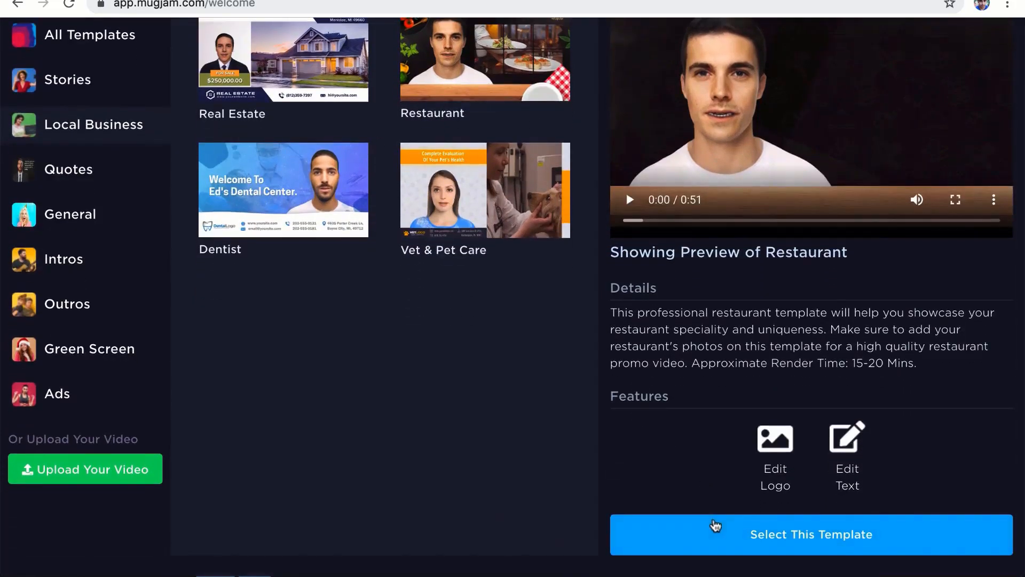
pyautogui.click(714, 526)
# Step: Create a new project named 'TestProject' from the Restaurant template
pyautogui.click(472, 329)
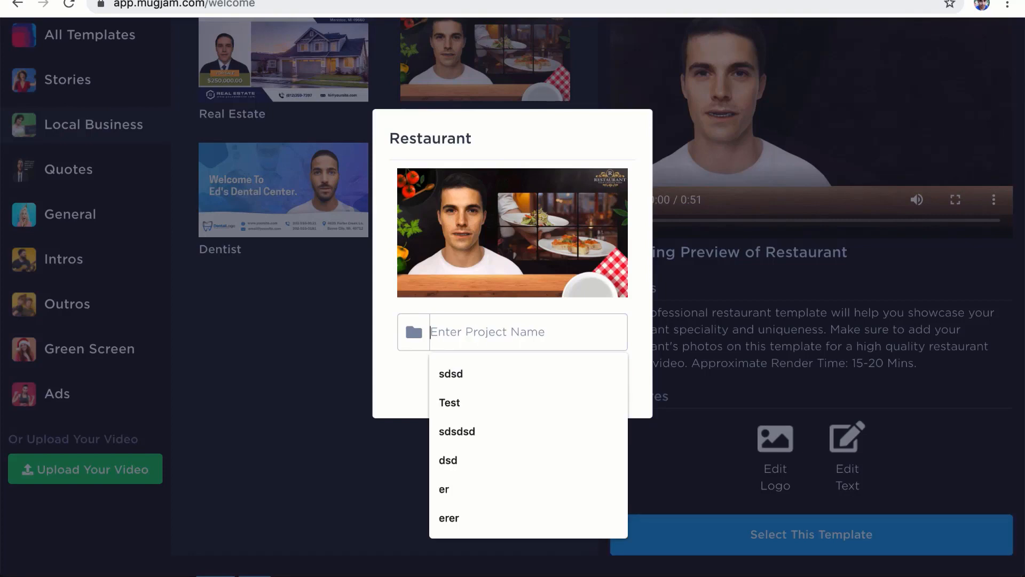
pyautogui.write('TestProject')
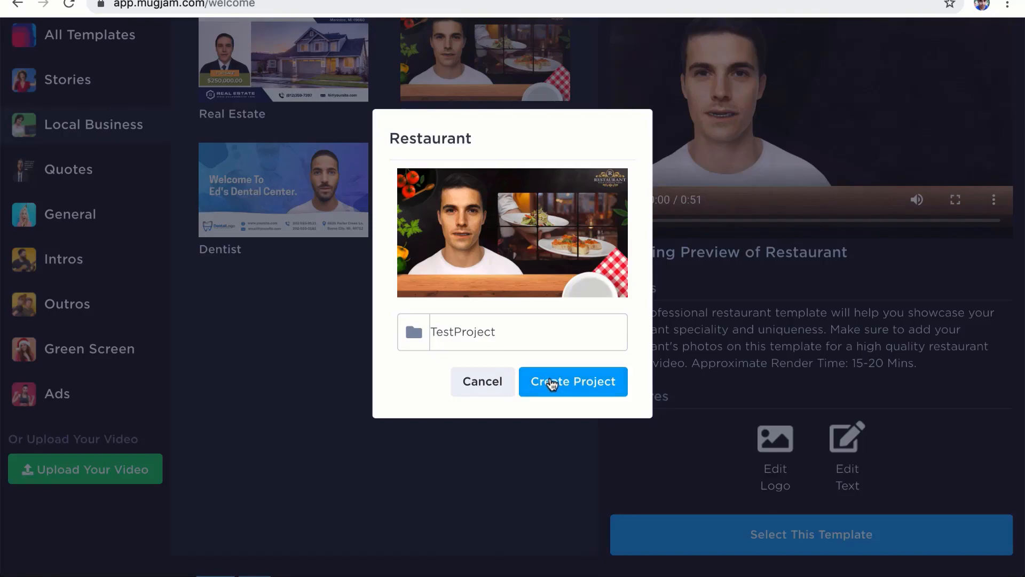
pyautogui.click(553, 383)
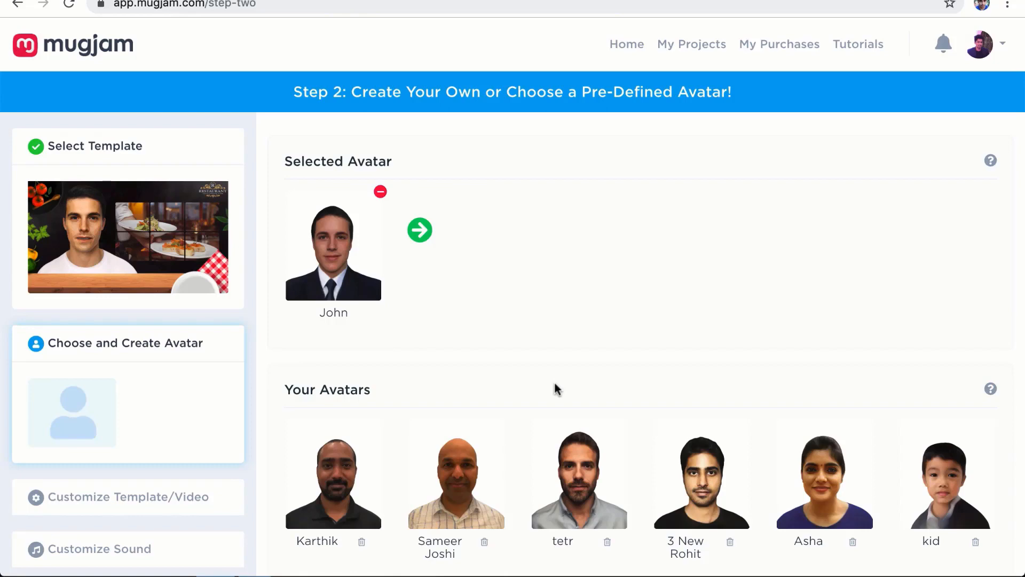
pyautogui.scroll(-2, 555, 384)
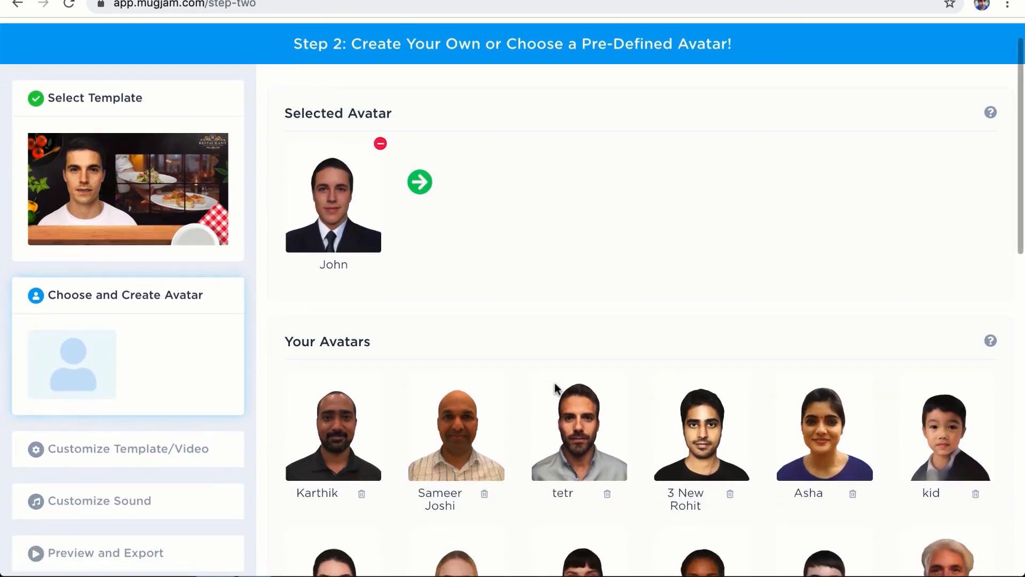
pyautogui.scroll(-5, 555, 384)
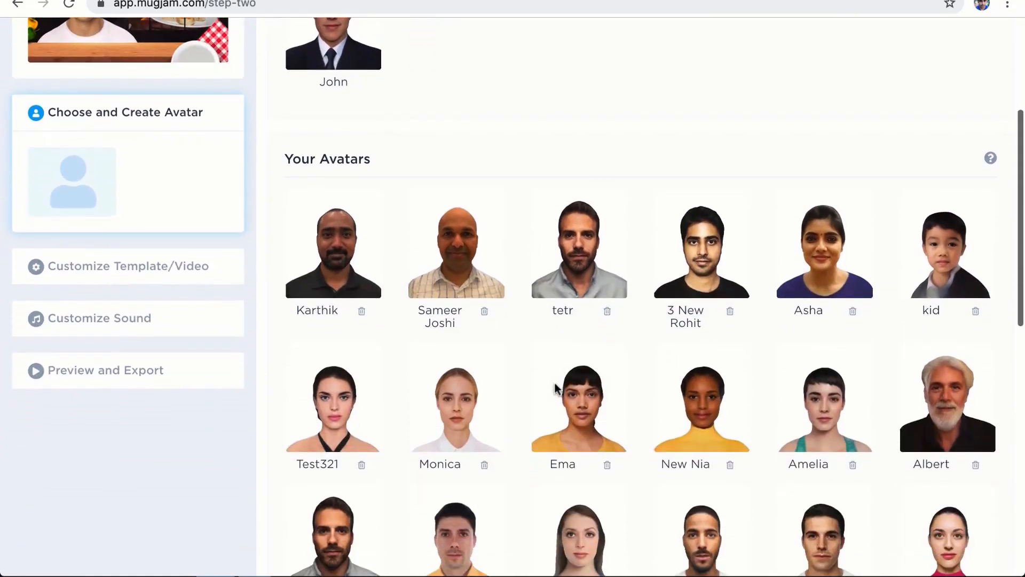
pyautogui.scroll(-5, 508, 252)
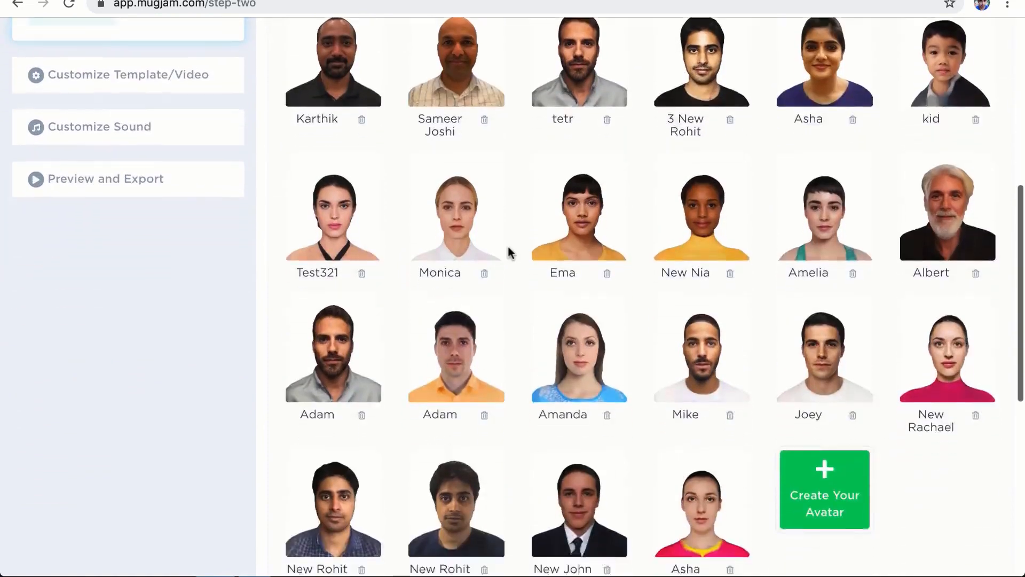
pyautogui.scroll(-10, 508, 252)
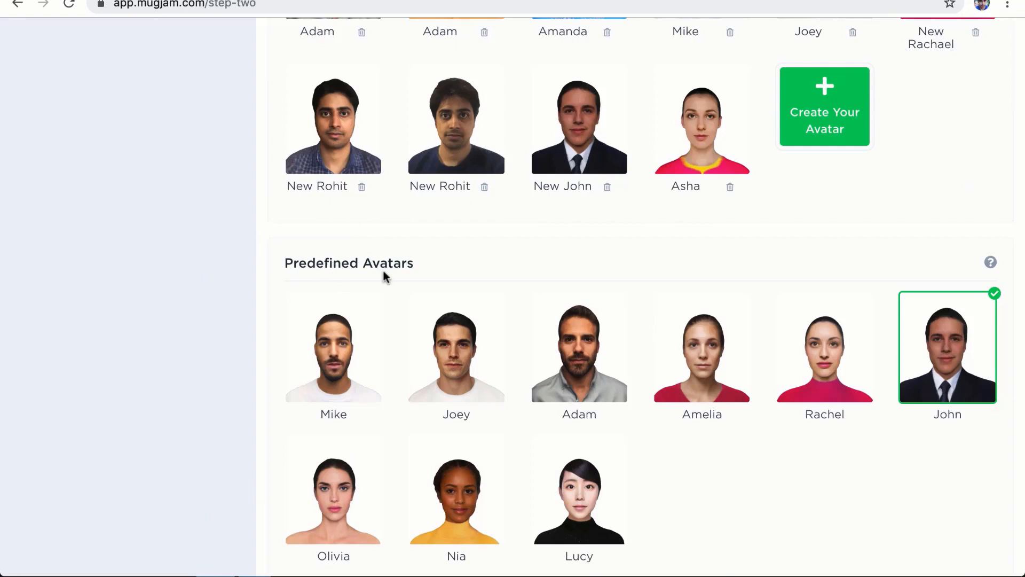
pyautogui.scroll(2, 383, 273)
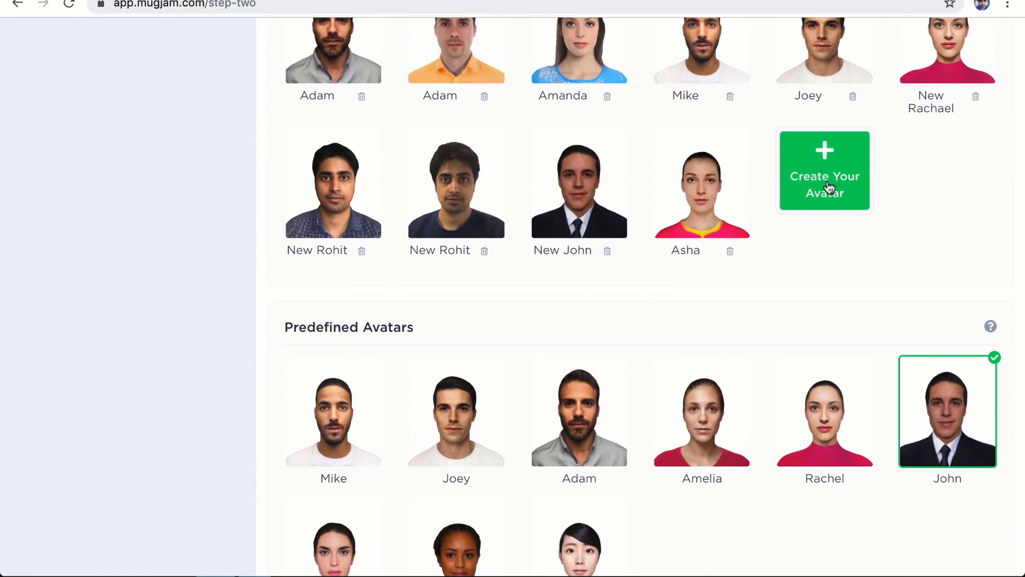
pyautogui.scroll(3, 827, 185)
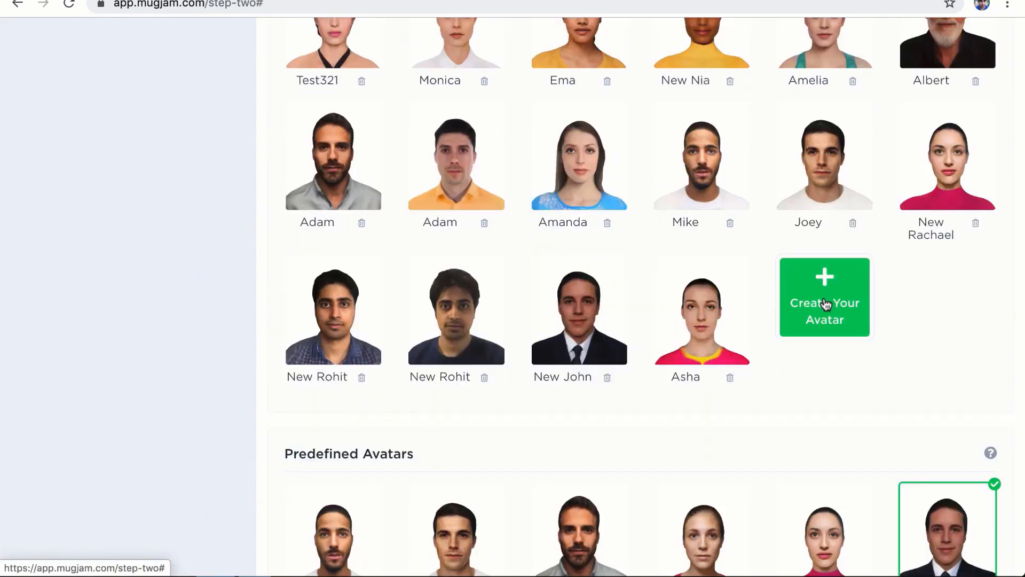
# Step: Open Create Your Avatar, read the selfie tips, then switch to the avatar images folder
pyautogui.click(827, 300)
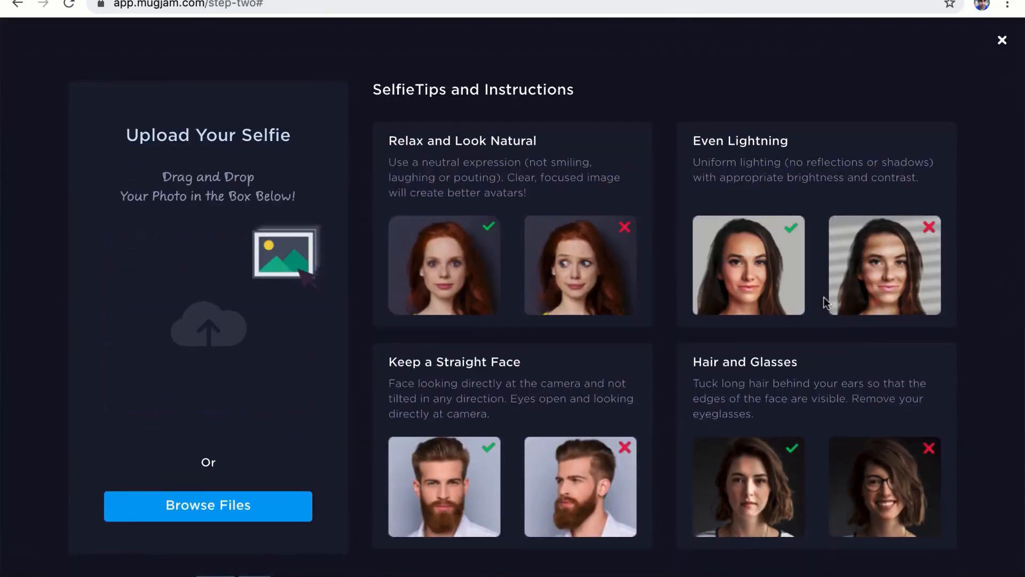
pyautogui.scroll(-1, 824, 300)
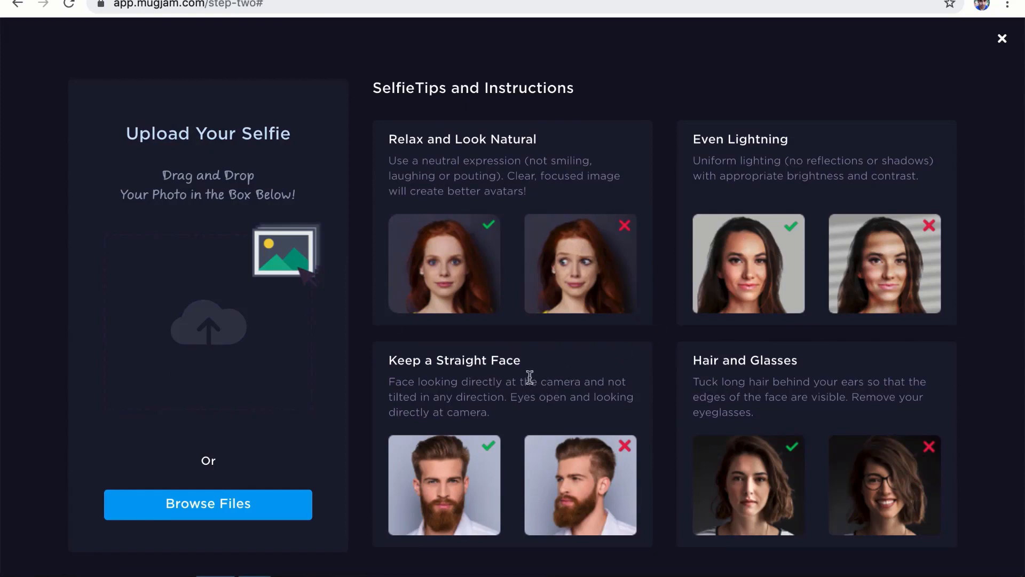
pyautogui.press('super+Tab')
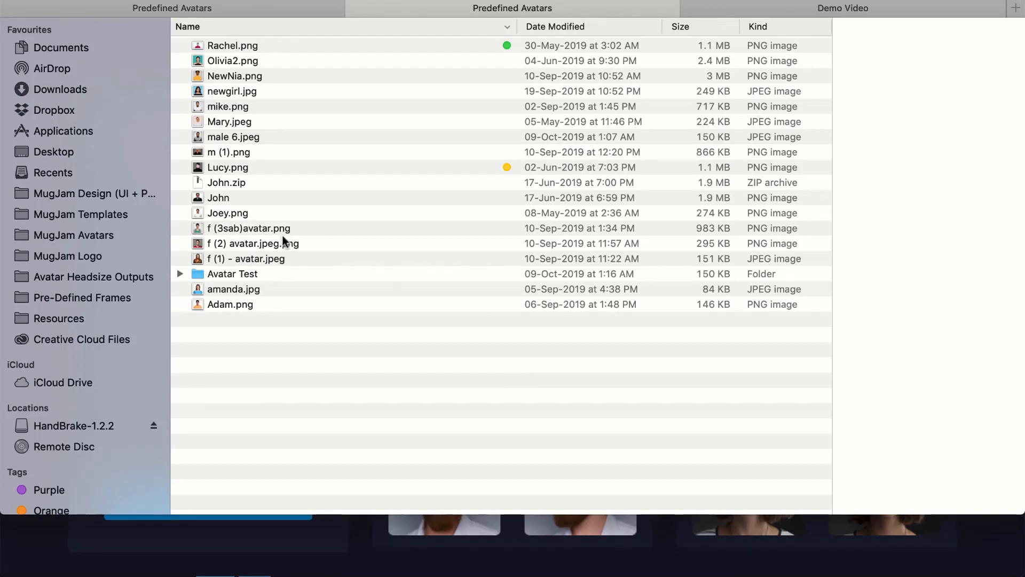
# Step: Quick Look 'f (2) avatar.jpeg.png', then drag it into MugJam's selfie drop box
pyautogui.click(279, 243)
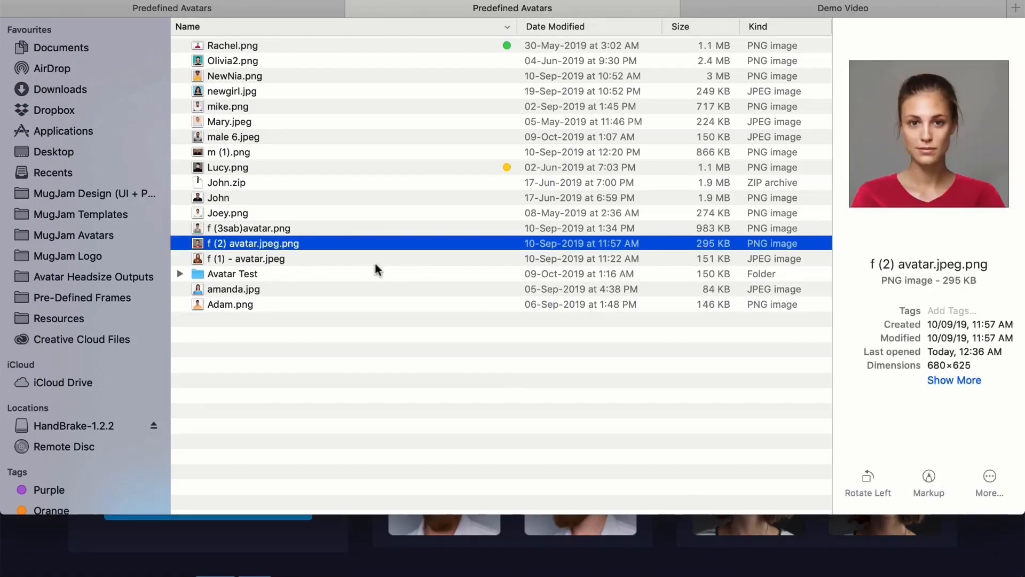
pyautogui.press('space')
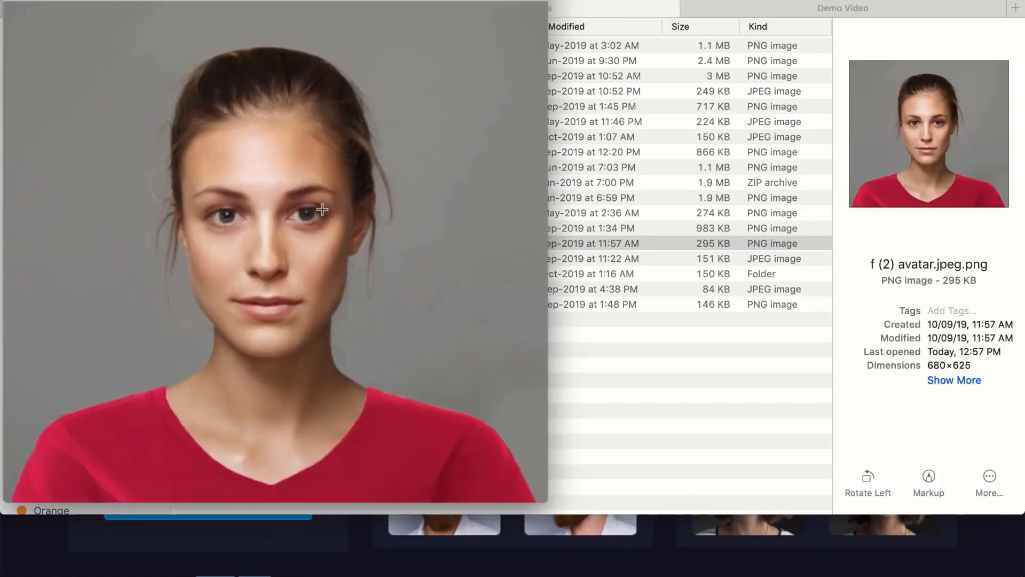
pyautogui.press('space')
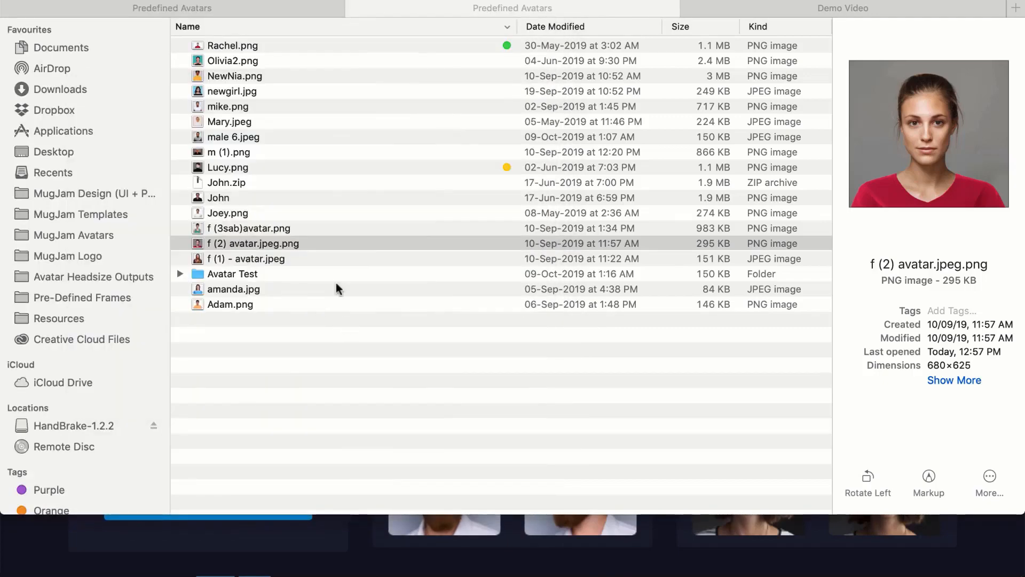
pyautogui.click(287, 245)
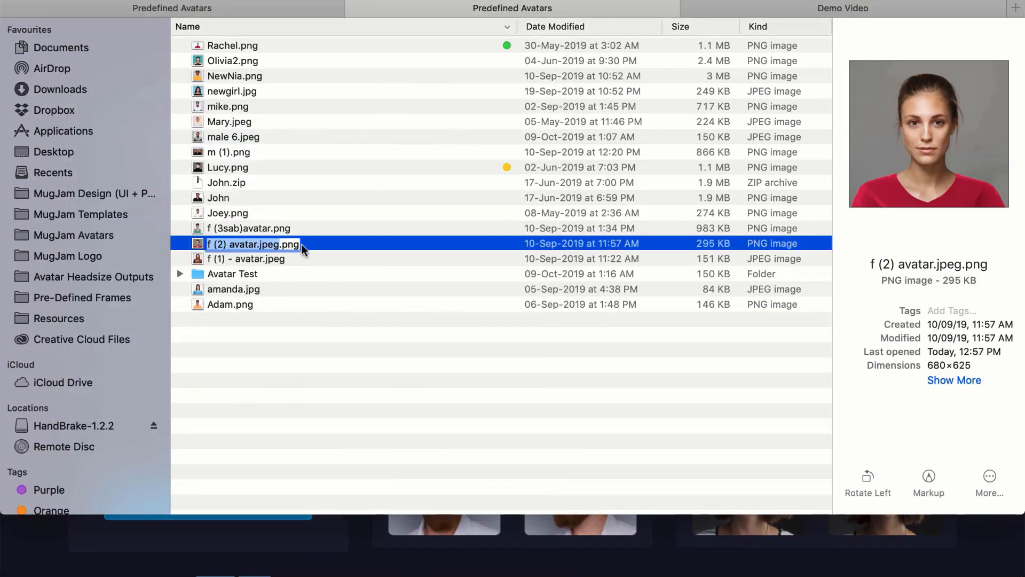
pyautogui.click(322, 245)
pyautogui.moveTo(311, 250); pyautogui.dragTo(246, 280)
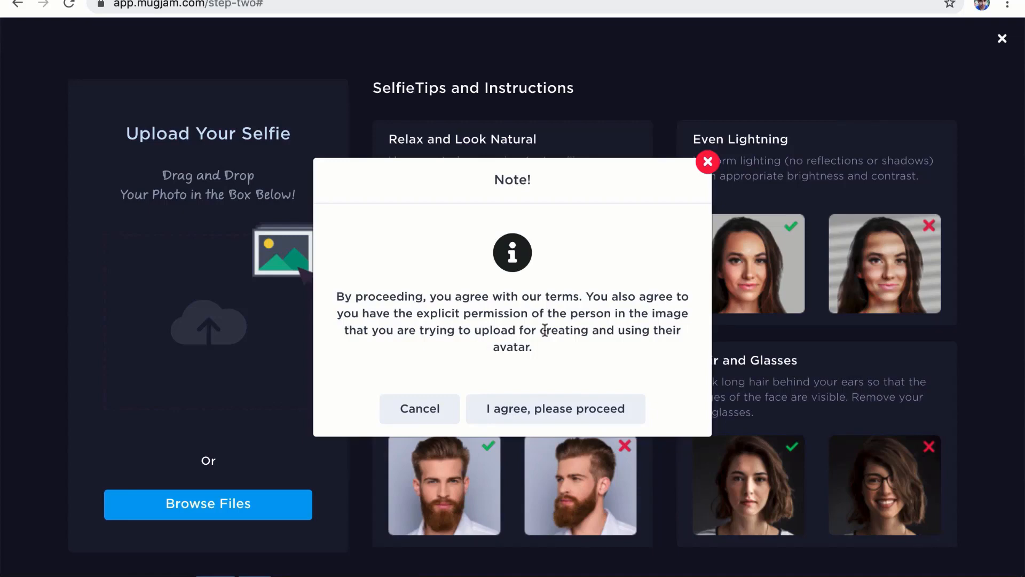
# Step: Accept the avatar terms and inspect the enlarged 3D avatar preview
pyautogui.click(529, 414)
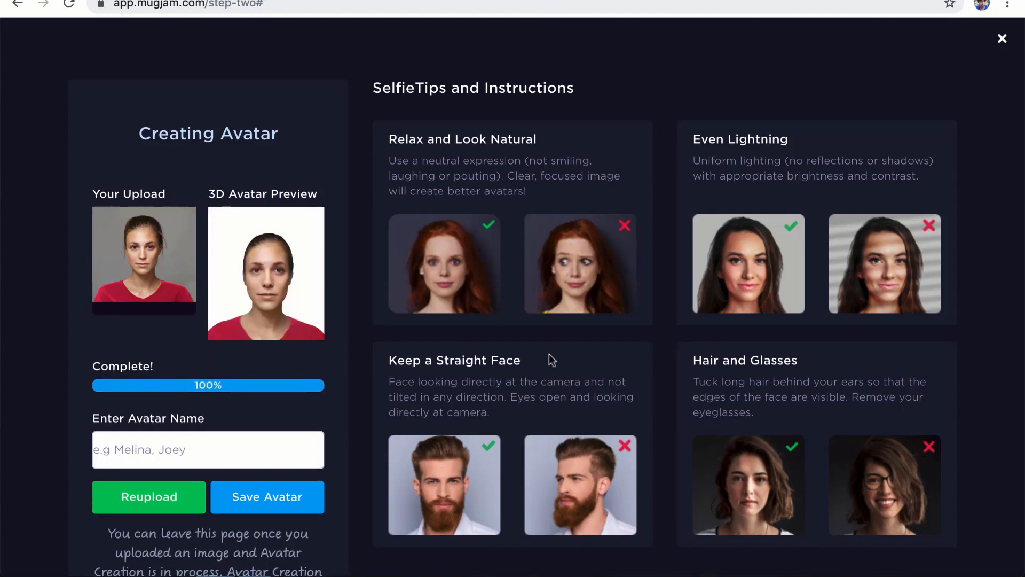
pyautogui.click(283, 310)
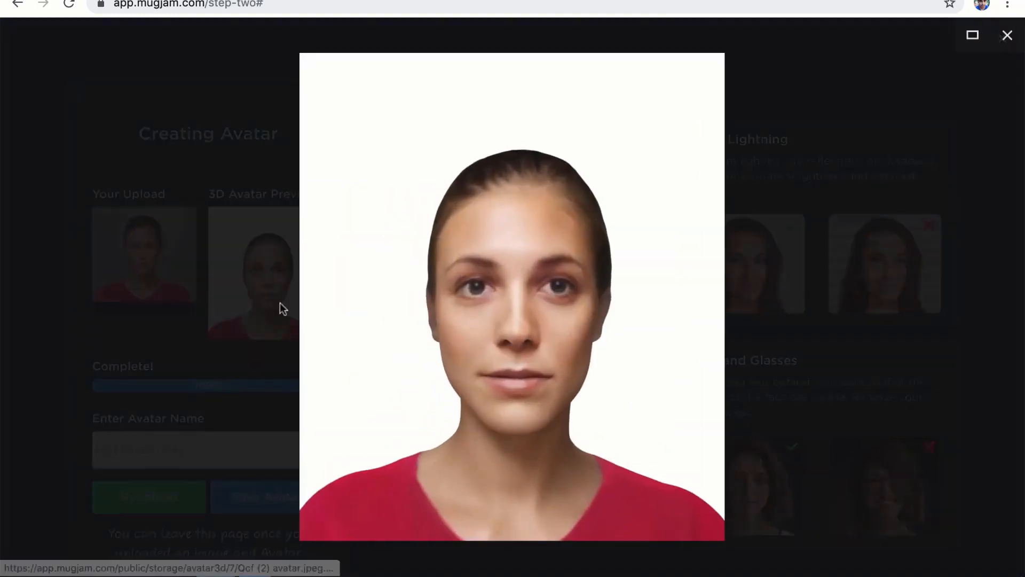
pyautogui.click(235, 281)
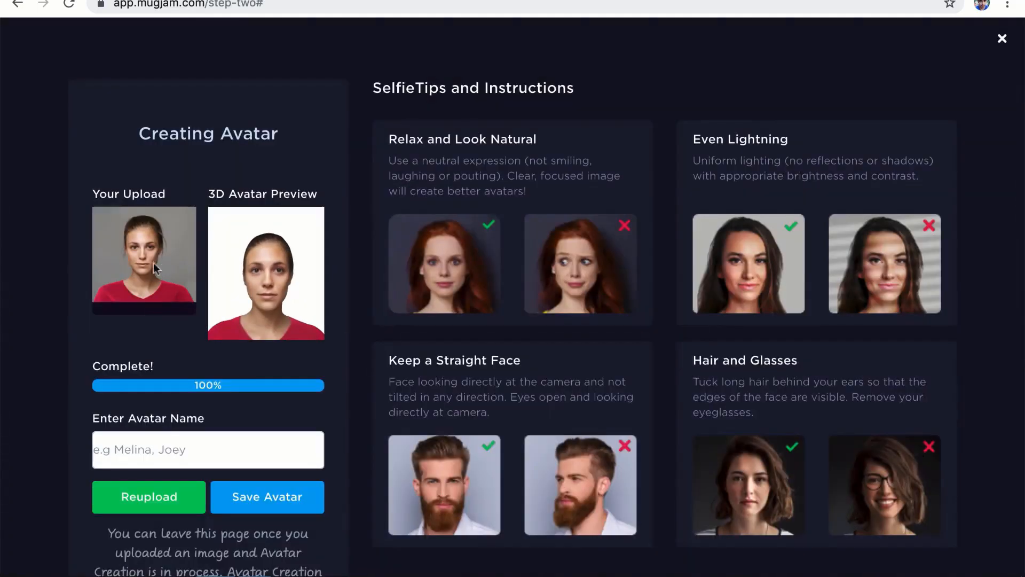
pyautogui.click(242, 288)
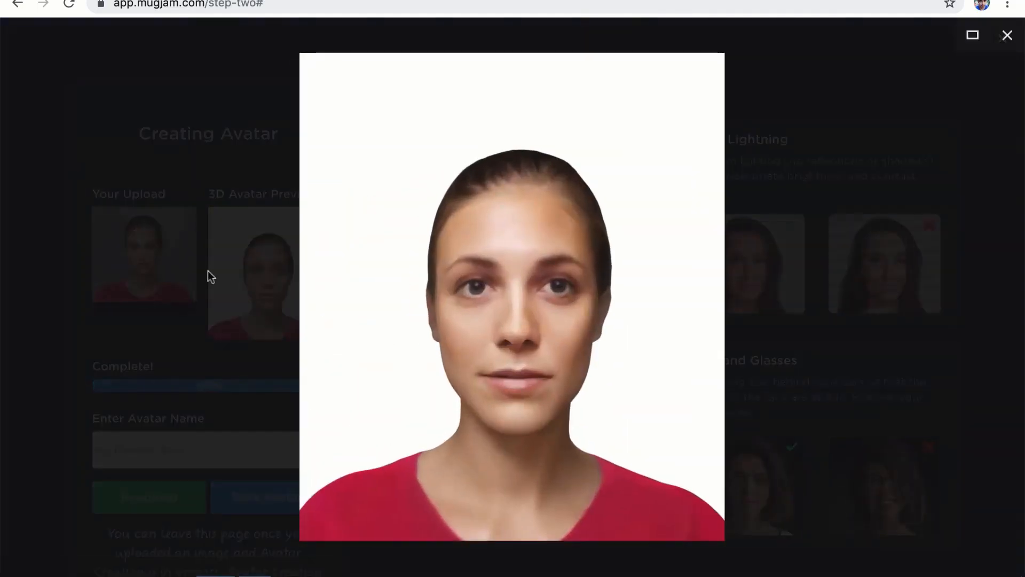
pyautogui.click(207, 270)
# Step: Name the new avatar 'Emily' and save it
pyautogui.click(209, 434)
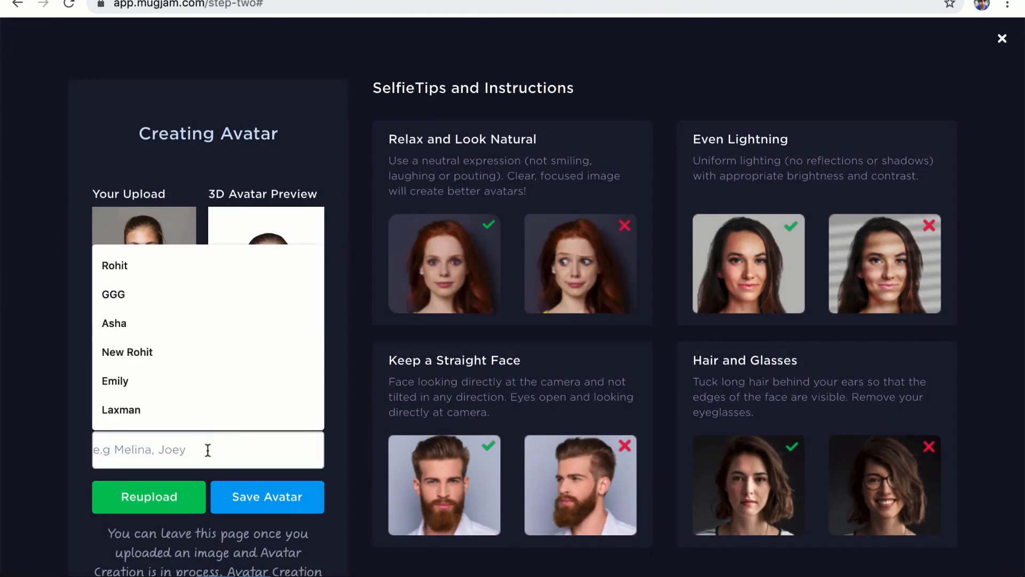
pyautogui.write('As')
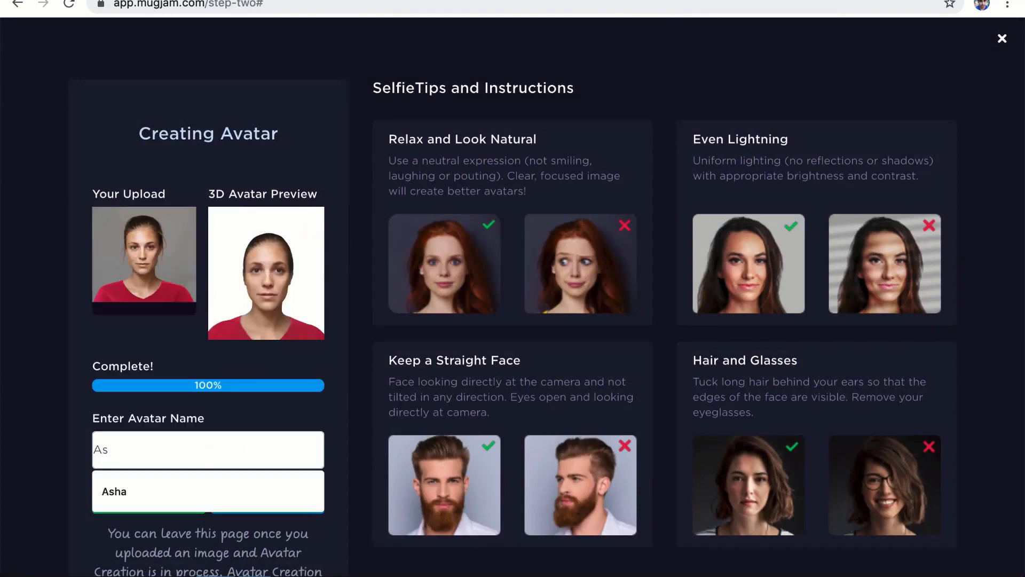
pyautogui.press('BackSpace')
pyautogui.press('BackSpace')
pyautogui.write('Emily')
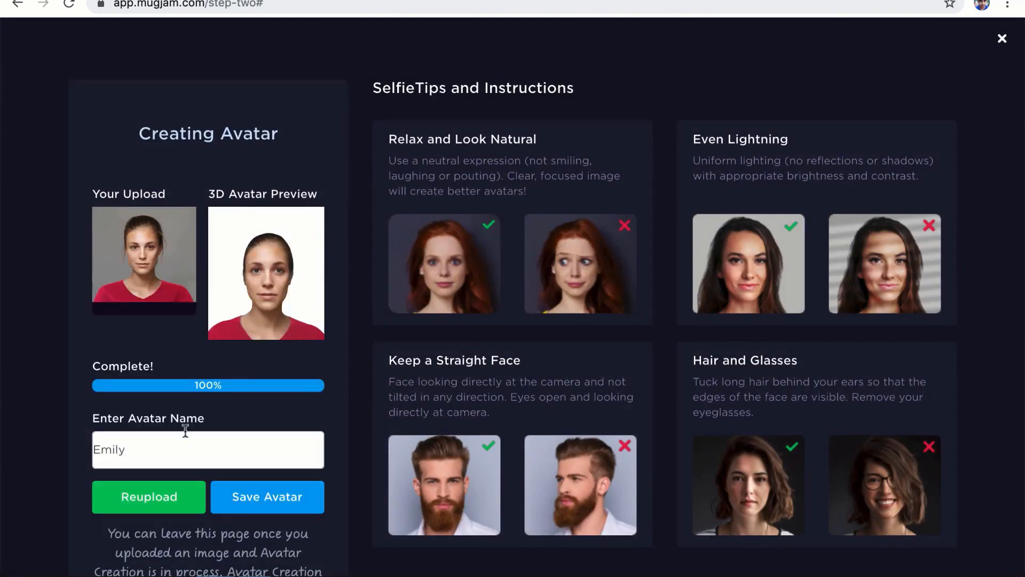
pyautogui.click(269, 489)
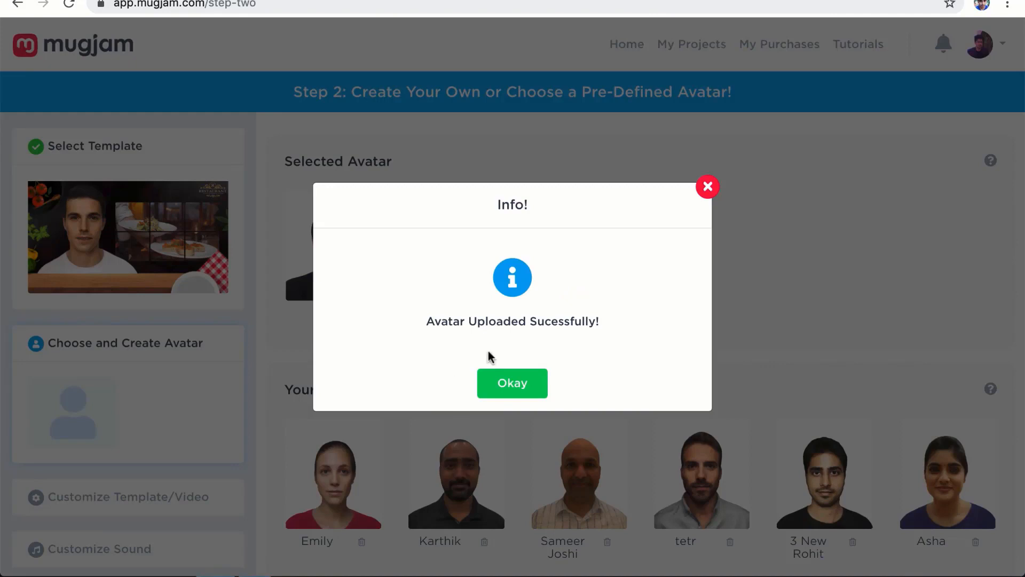
# Step: Dismiss the upload confirmation and check Emily's enlarged image under Your Avatars
pyautogui.click(495, 380)
pyautogui.scroll(-1, 470, 363)
pyautogui.scroll(-2, 453, 343)
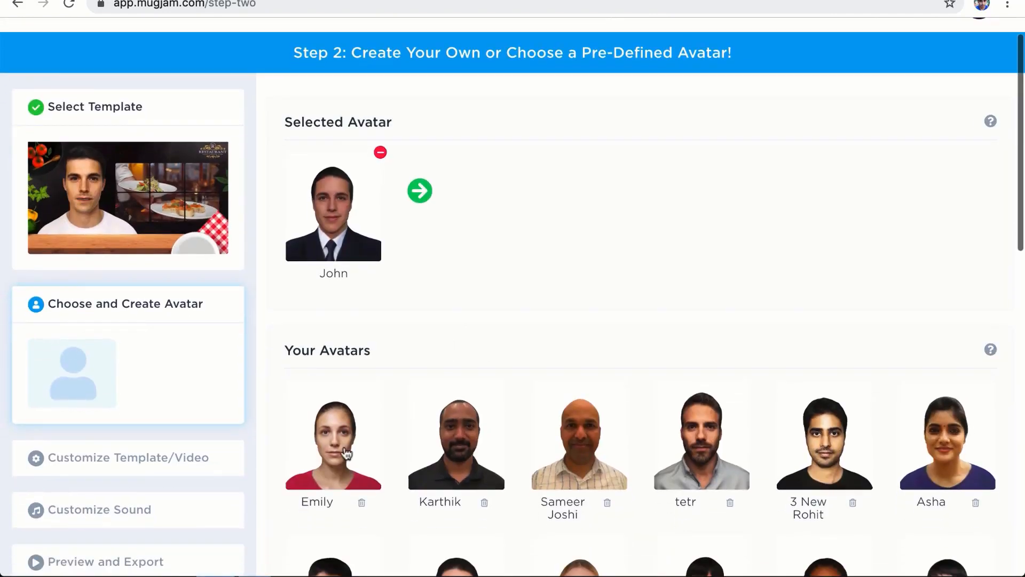
pyautogui.click(327, 442)
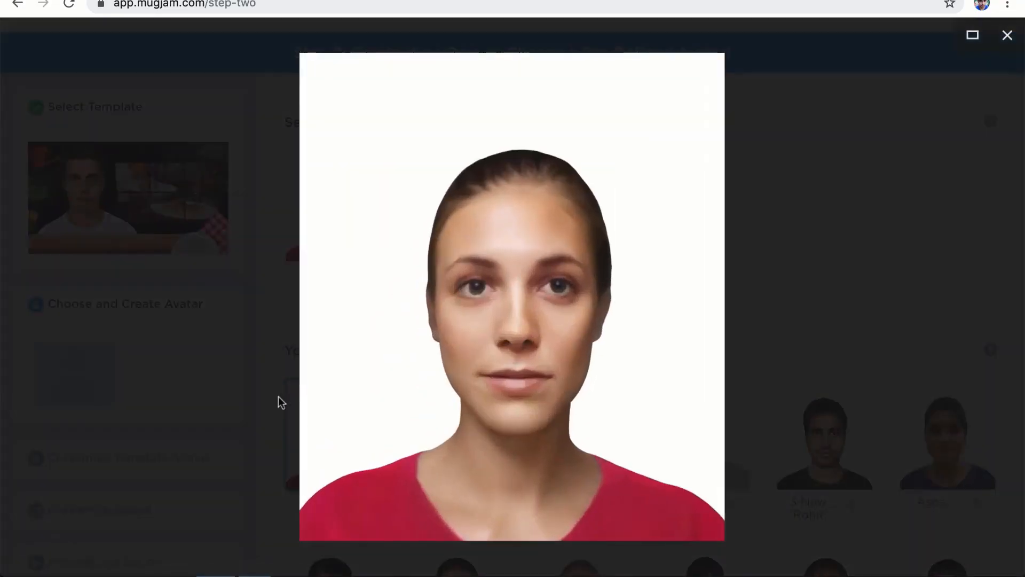
pyautogui.click(278, 396)
pyautogui.scroll(3, 277, 397)
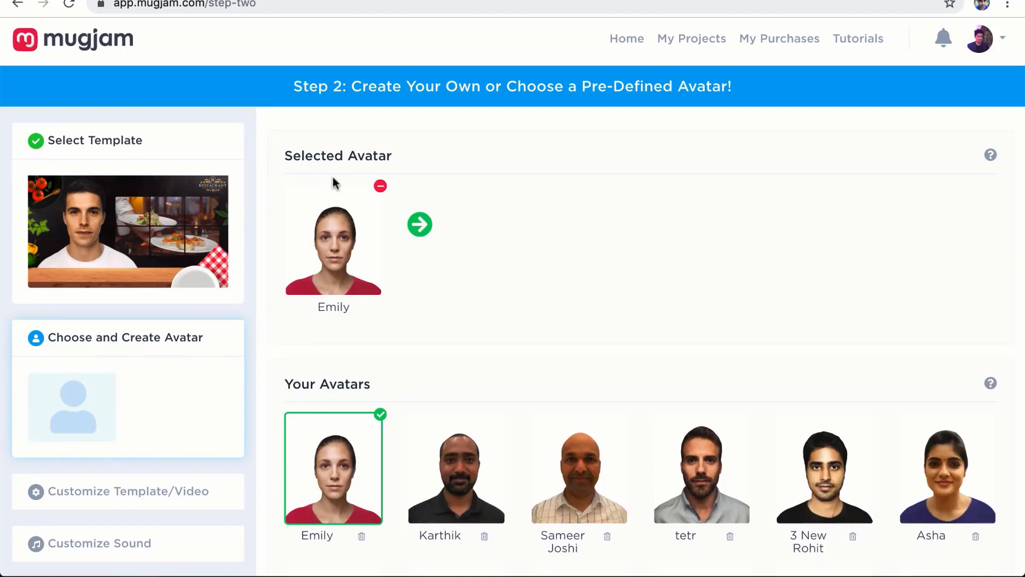
# Step: Continue to Step 3, Customize Template/Video, and play the Template Preview video
pyautogui.click(419, 225)
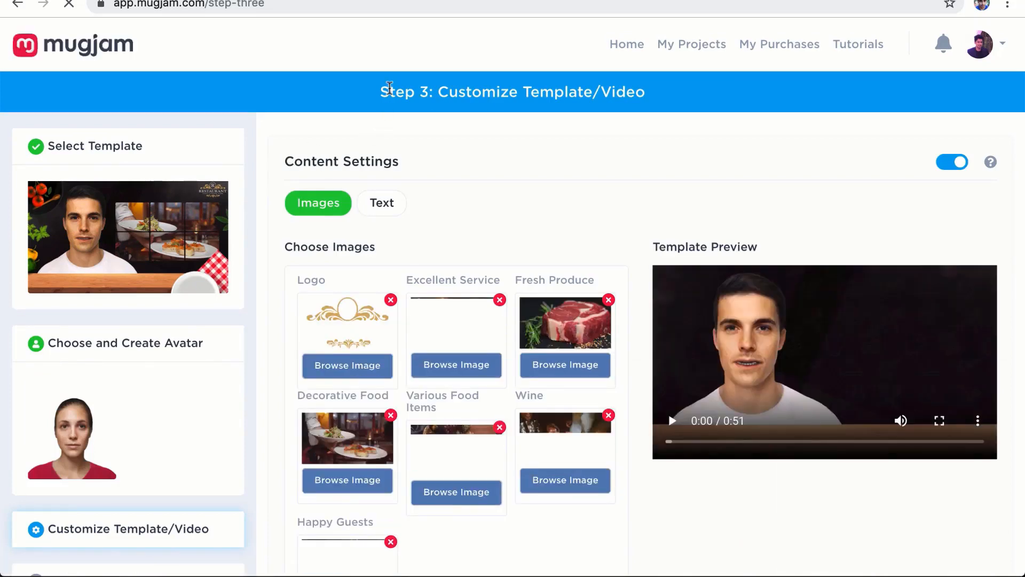
pyautogui.scroll(-3, 277, 165)
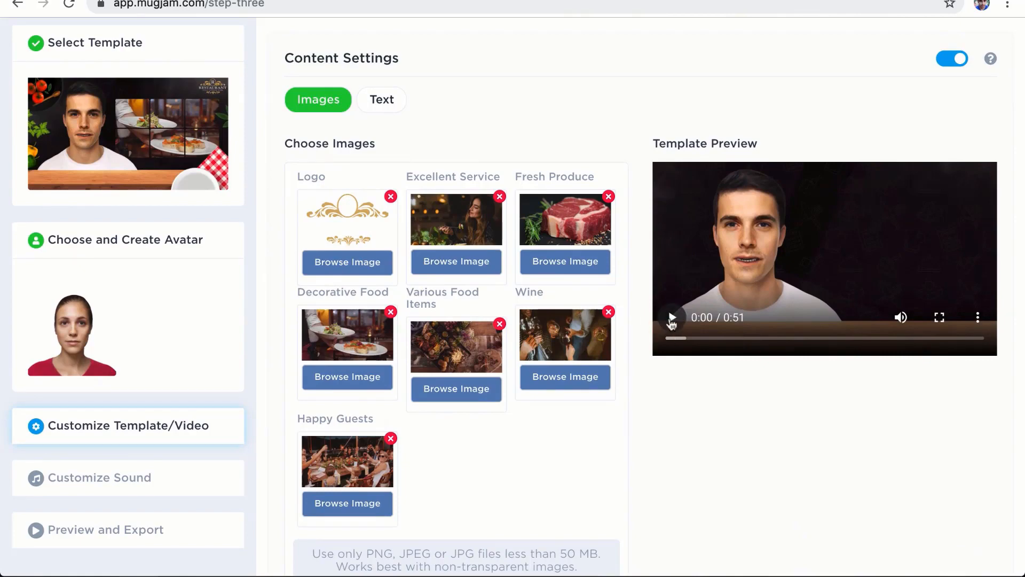
pyautogui.click(673, 319)
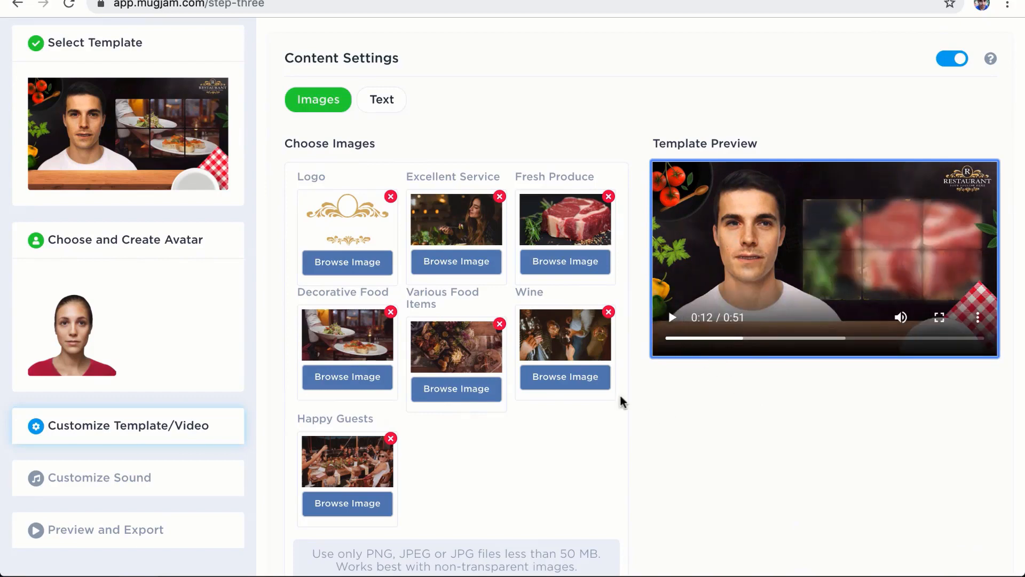
pyautogui.scroll(-3, 621, 402)
pyautogui.scroll(4, 621, 401)
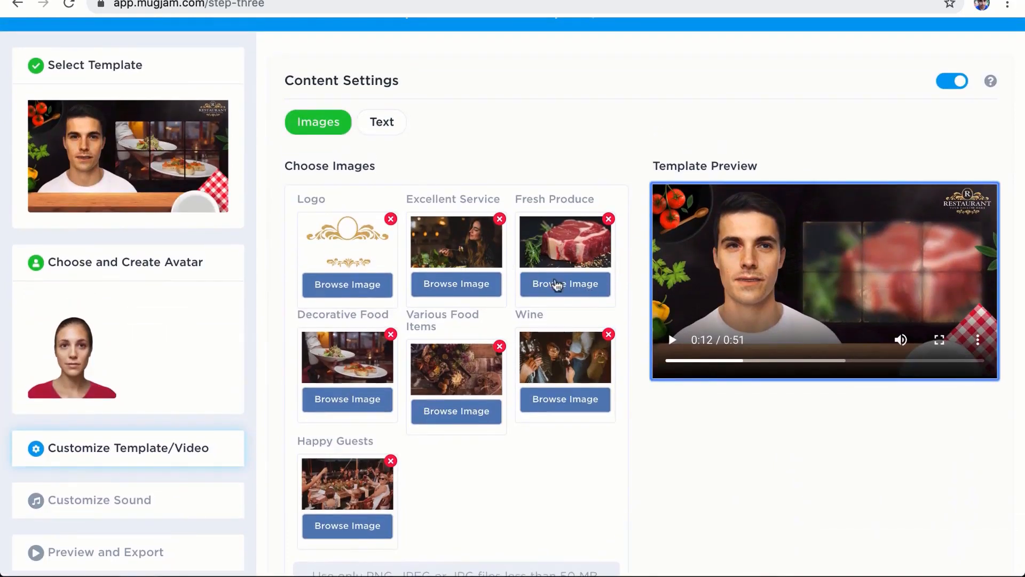
pyautogui.scroll(-4, 383, 326)
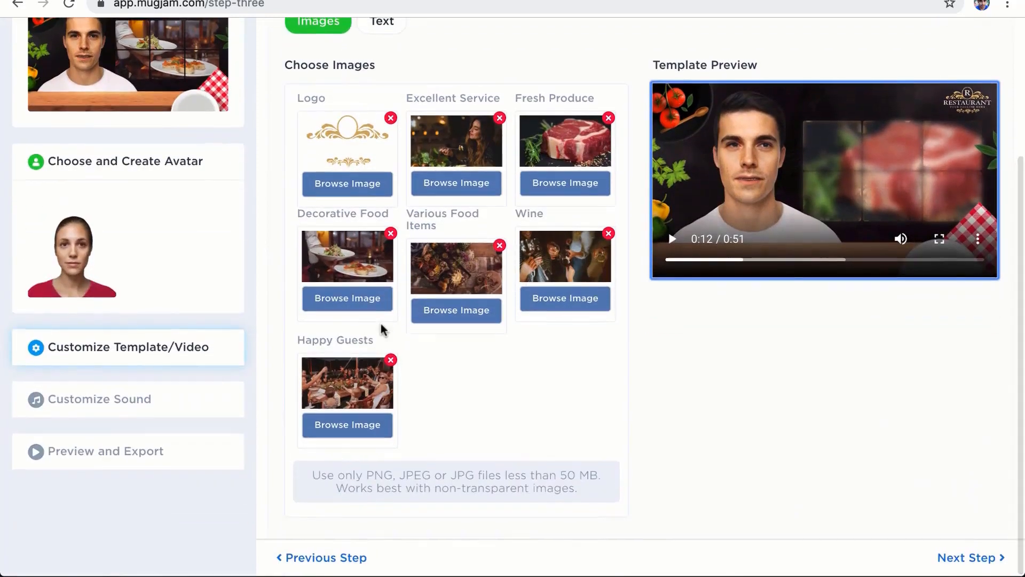
pyautogui.scroll(3, 398, 309)
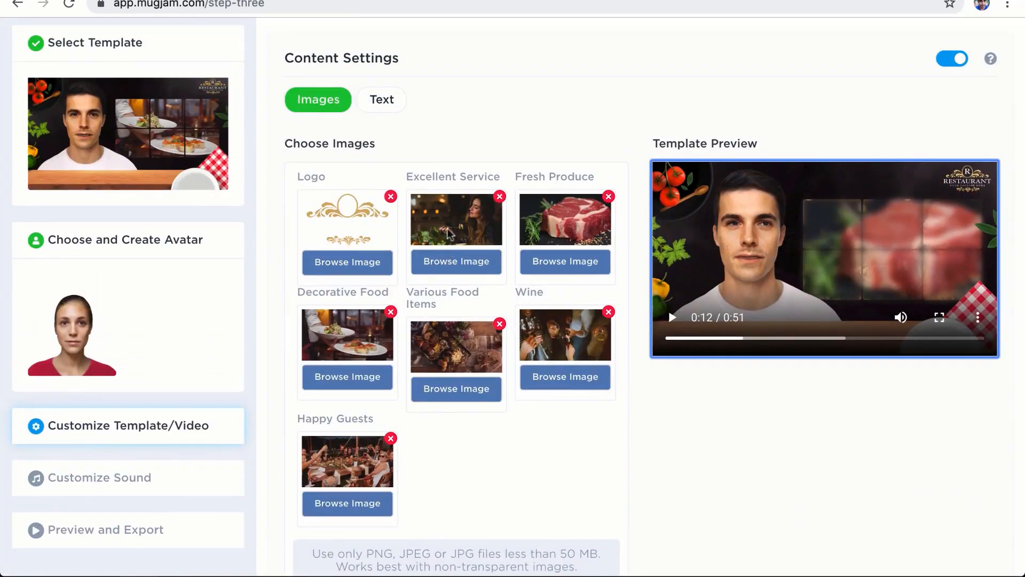
pyautogui.scroll(1, 441, 231)
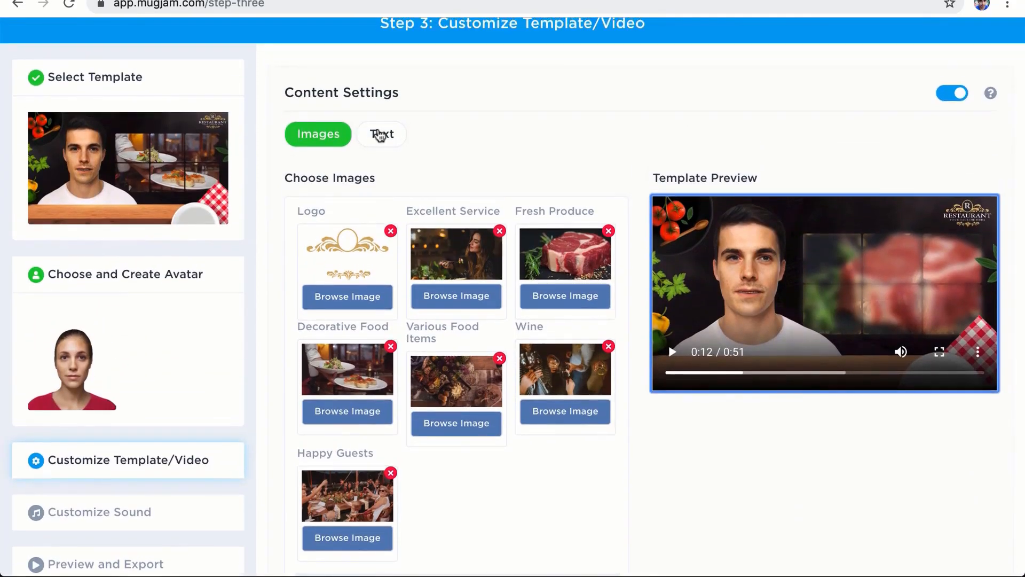
# Step: Review the Text and Images tabs, keep the default images, and proceed to the audio step
pyautogui.click(380, 135)
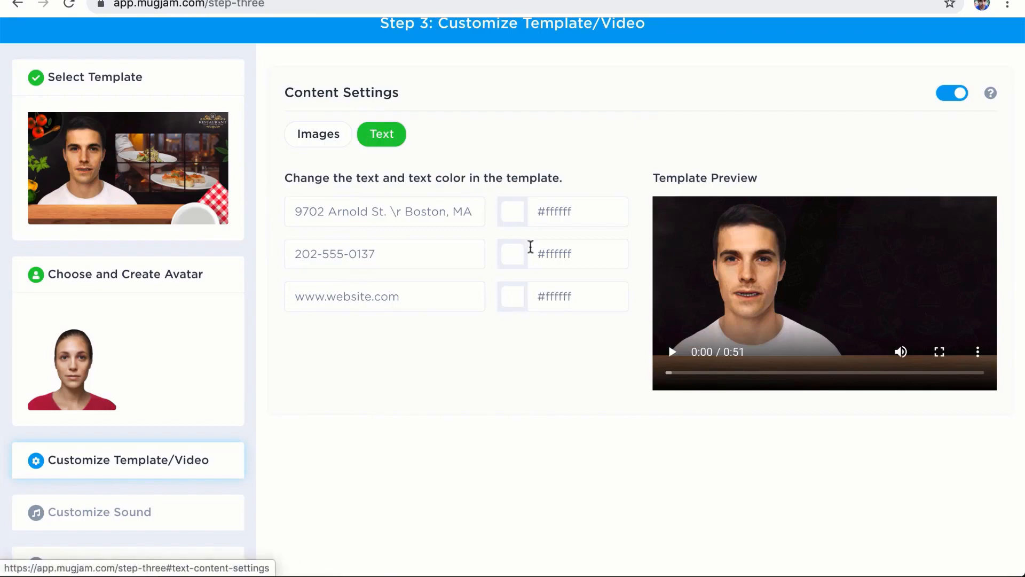
pyautogui.click(326, 141)
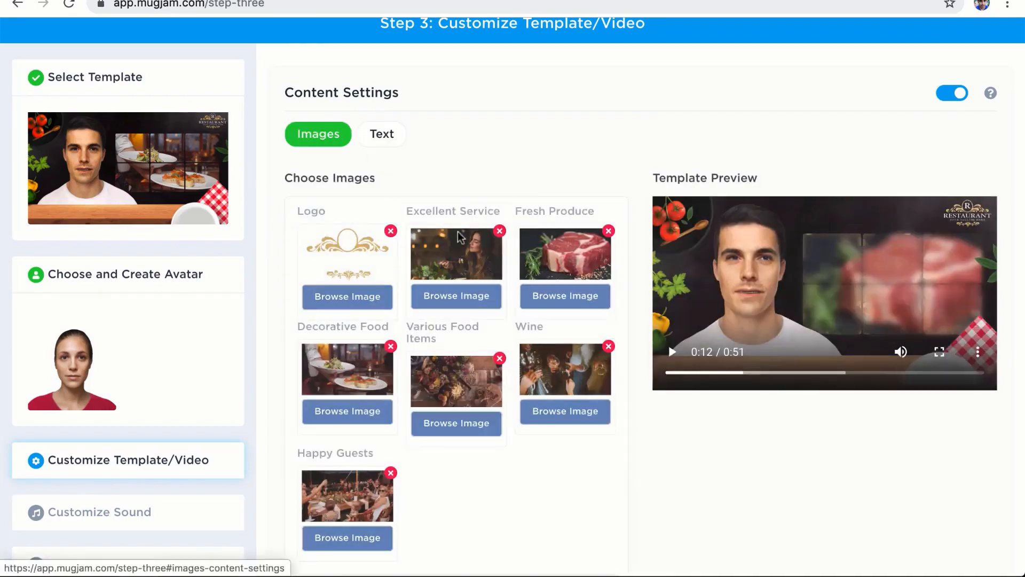
pyautogui.scroll(1, 420, 227)
pyautogui.scroll(-3, 421, 227)
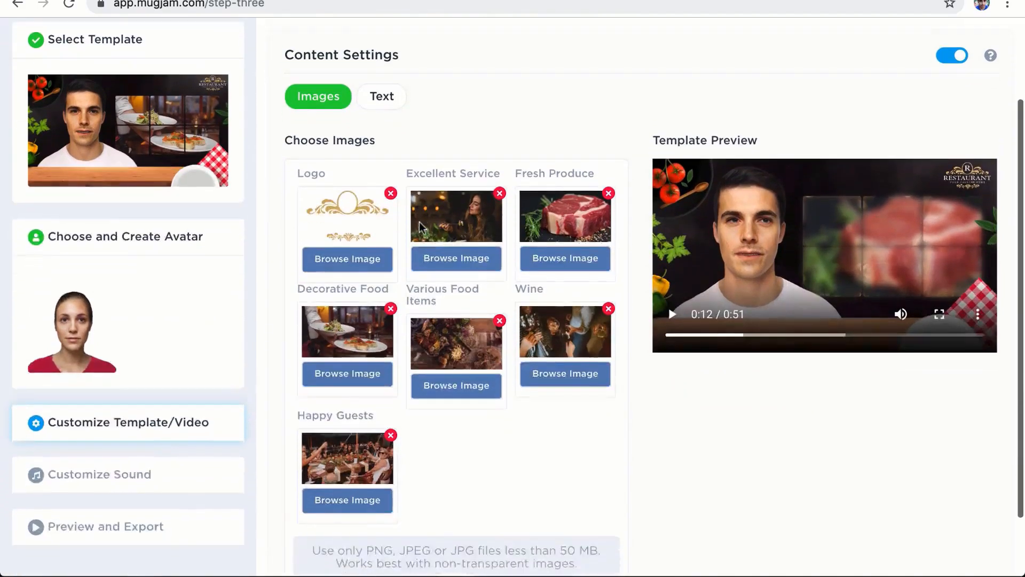
pyautogui.scroll(3, 420, 224)
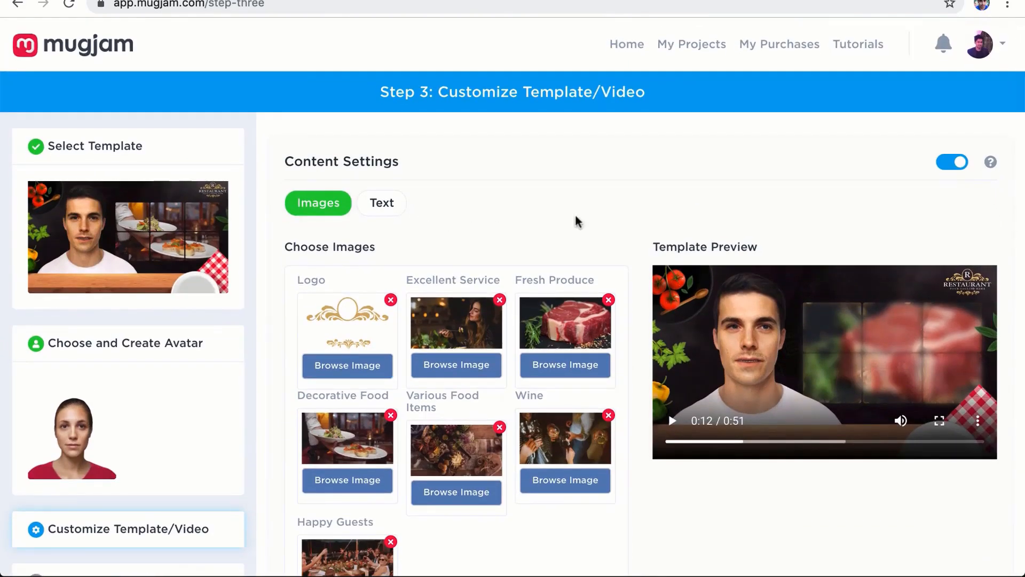
pyautogui.scroll(-5, 490, 216)
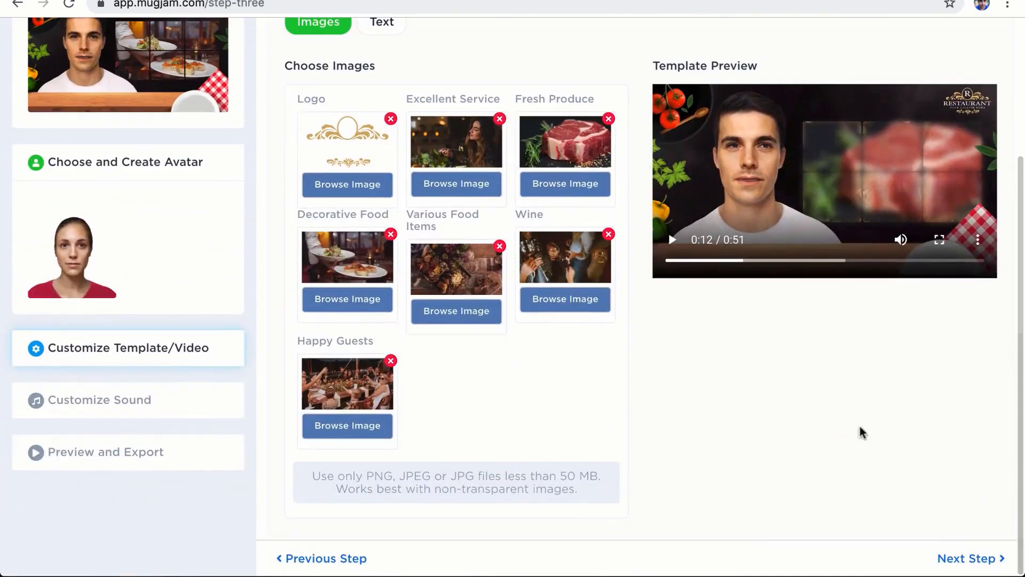
pyautogui.click(955, 561)
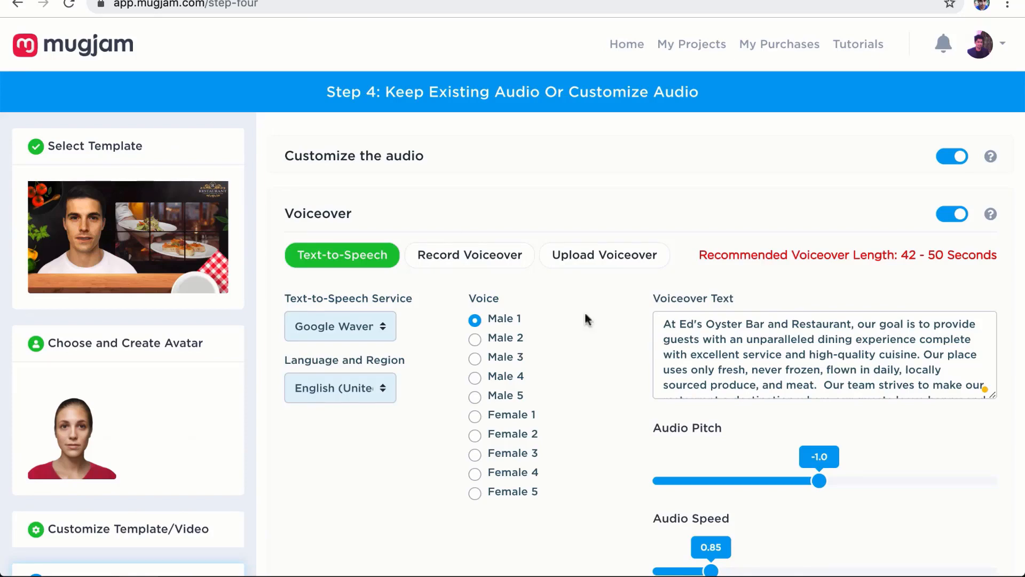
# Step: Look at the Record Voiceover option, then return to Text-to-Speech
pyautogui.click(465, 267)
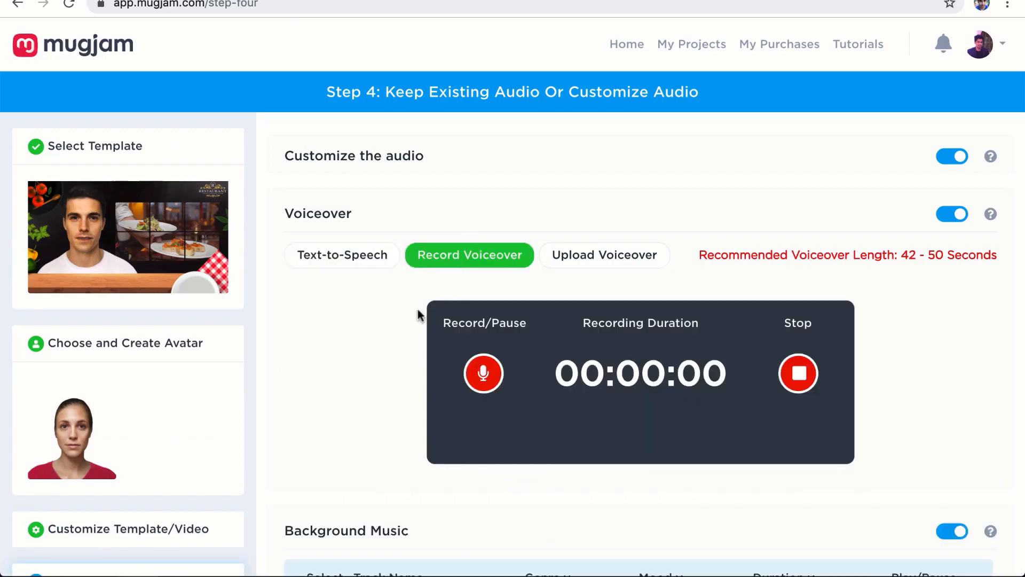
pyautogui.click(367, 261)
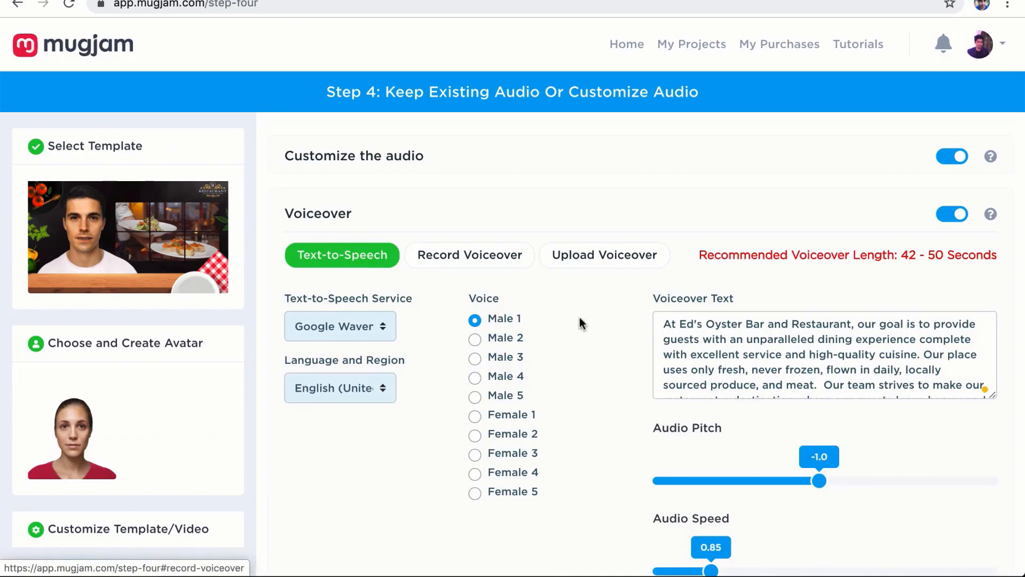
pyautogui.scroll(-5, 717, 324)
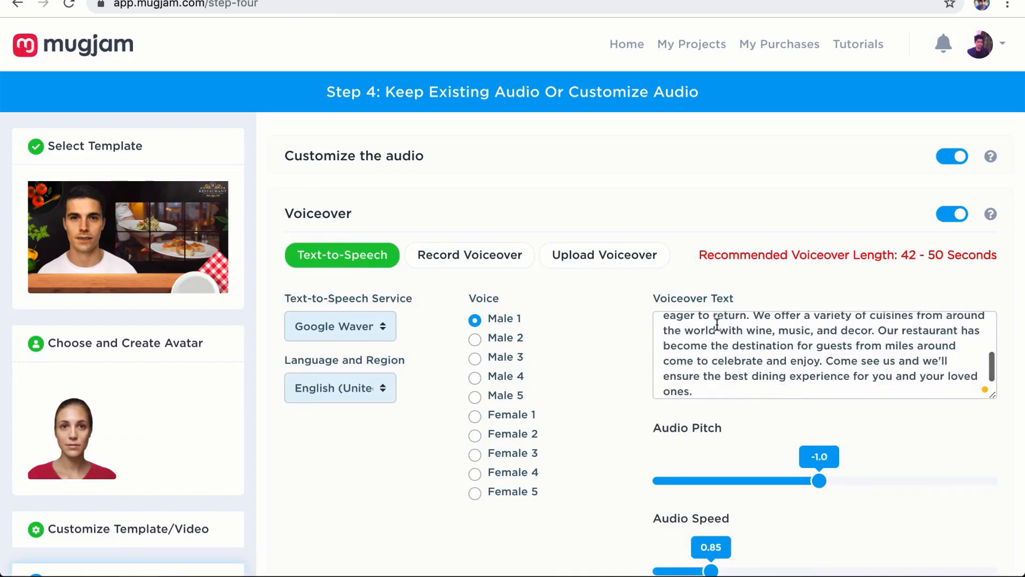
pyautogui.scroll(5, 703, 347)
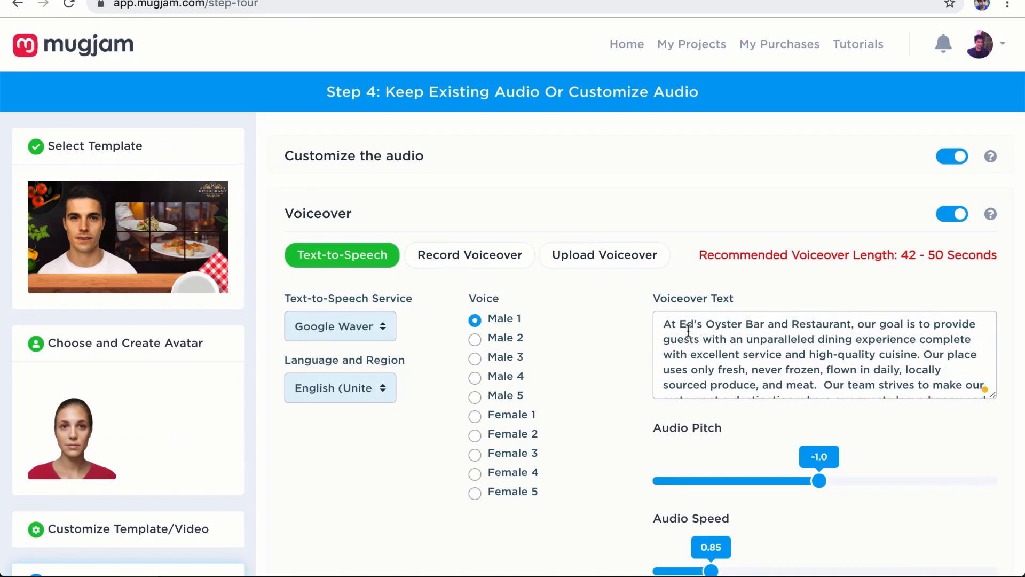
# Step: Replace the owner name 'Ed' at the start of the voiceover script with a new name
pyautogui.click(692, 327)
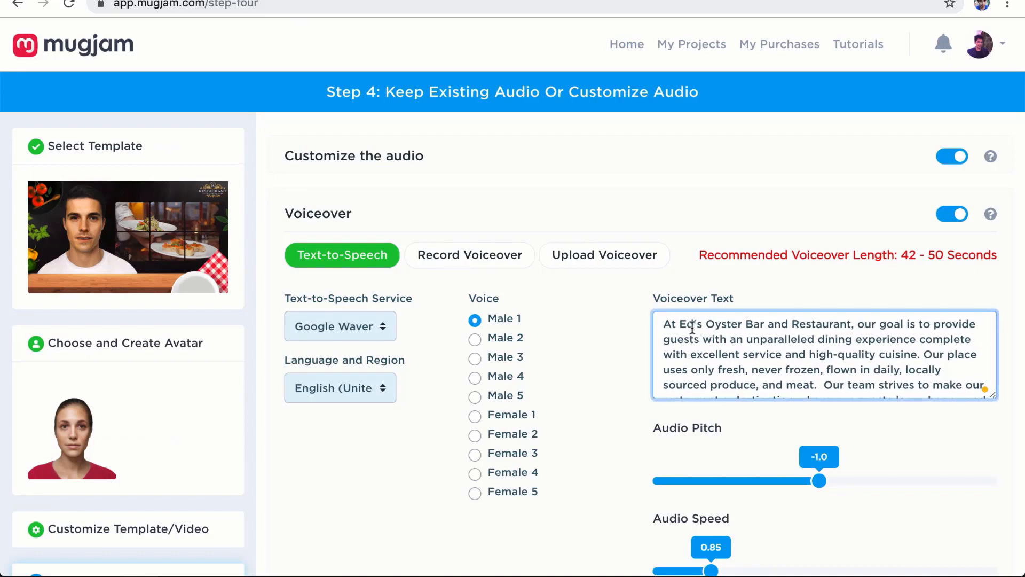
pyautogui.press('BackSpace')
pyautogui.press('BackSpace')
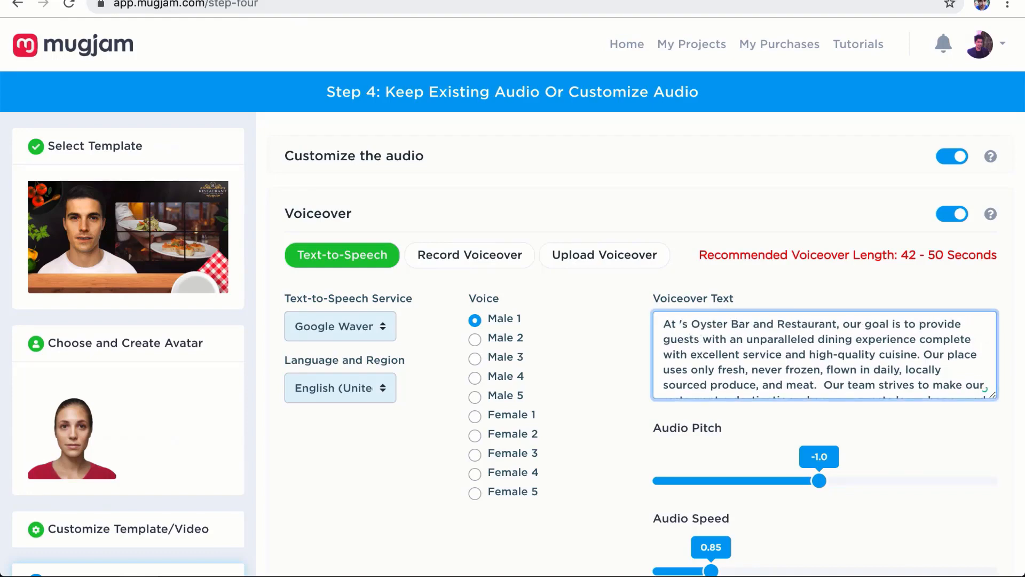
pyautogui.write('Rohit')
pyautogui.click(622, 327)
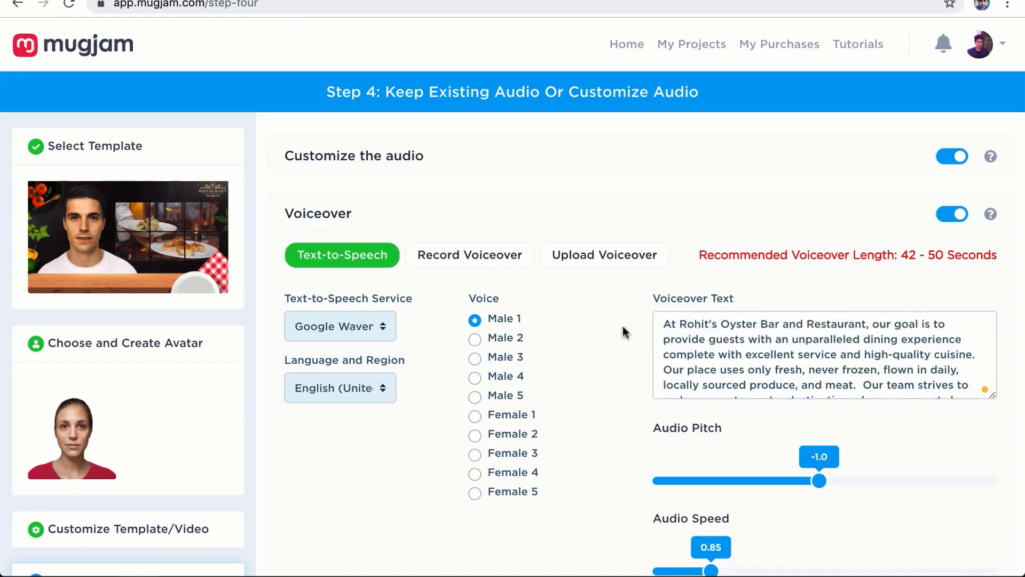
# Step: Play the voiceover script aloud briefly, stop it, and scroll down to Background Music
pyautogui.scroll(-2, 622, 327)
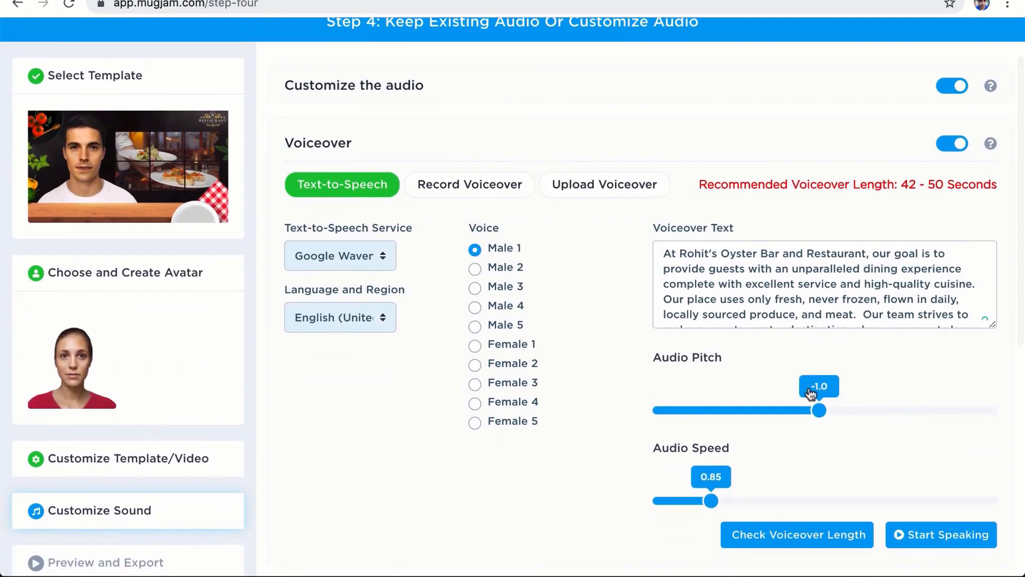
pyautogui.click(942, 535)
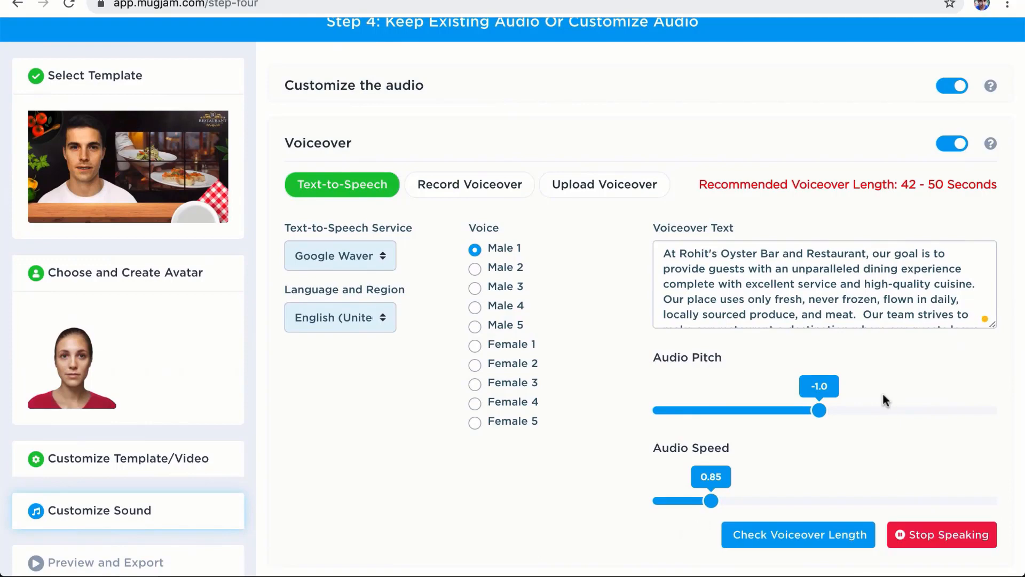
pyautogui.click(933, 543)
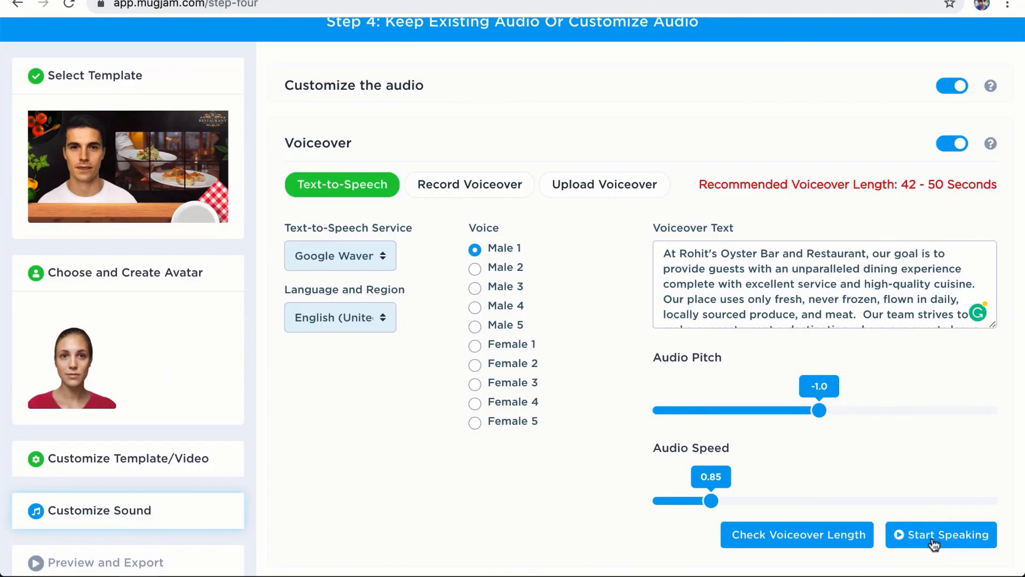
pyautogui.scroll(-1, 752, 357)
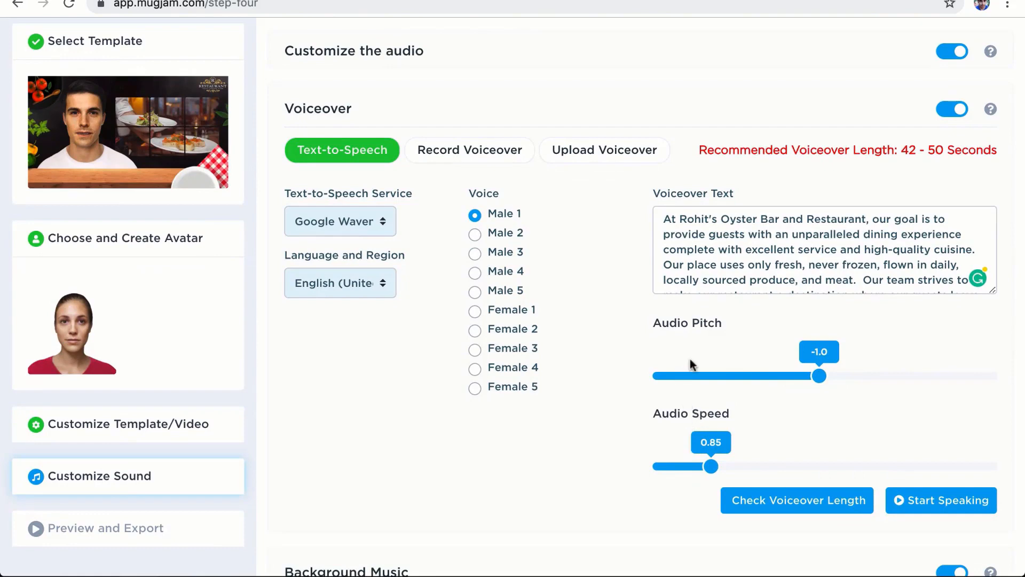
pyautogui.scroll(1, 691, 363)
pyautogui.scroll(-3, 690, 360)
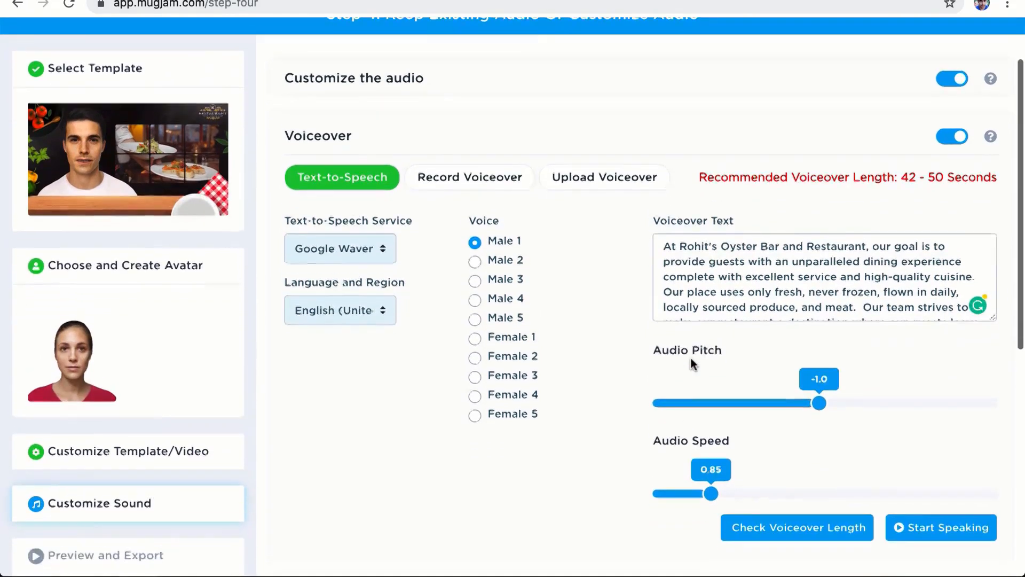
pyautogui.scroll(-6, 645, 341)
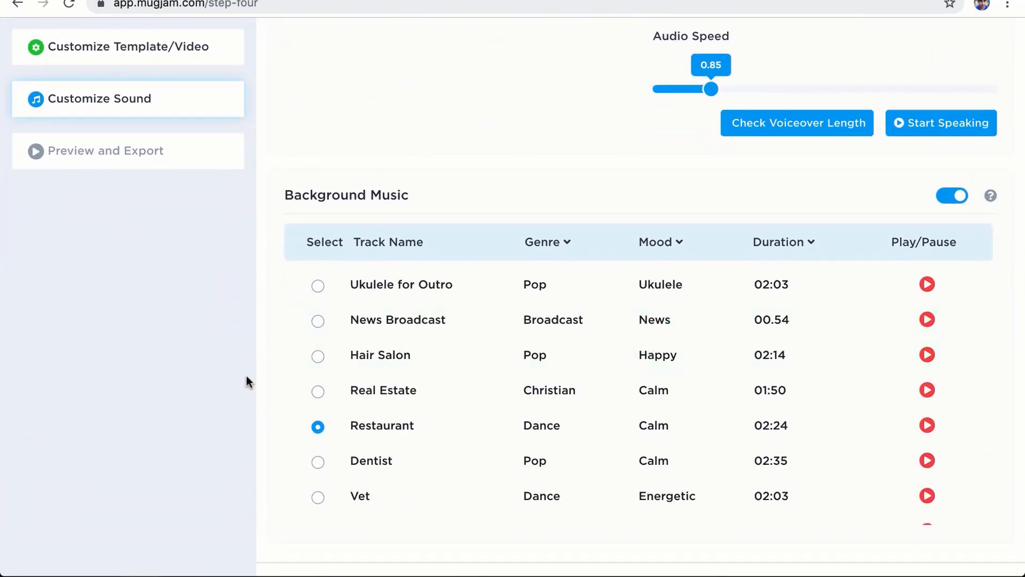
pyautogui.scroll(7, 246, 376)
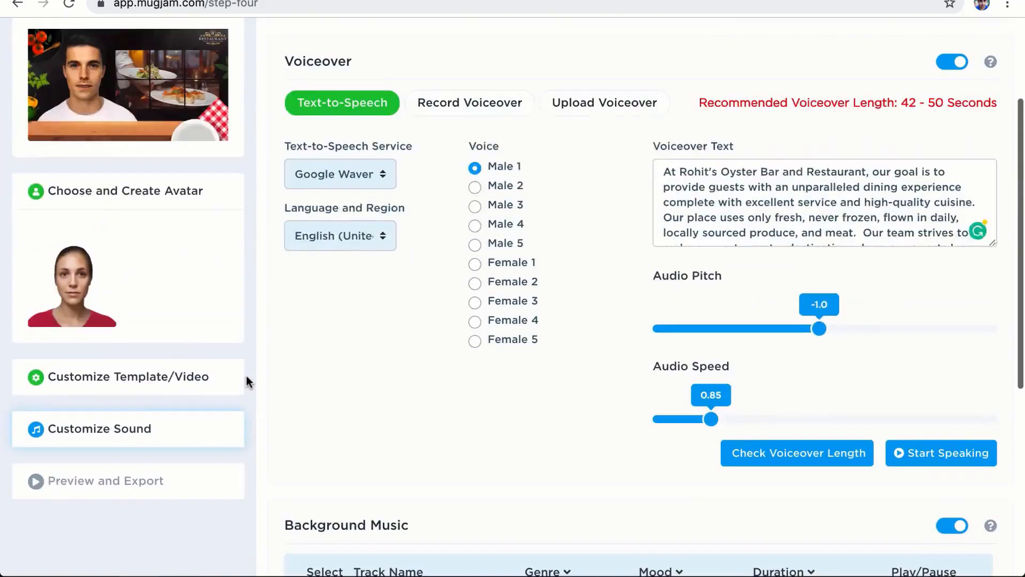
pyautogui.scroll(-8, 245, 376)
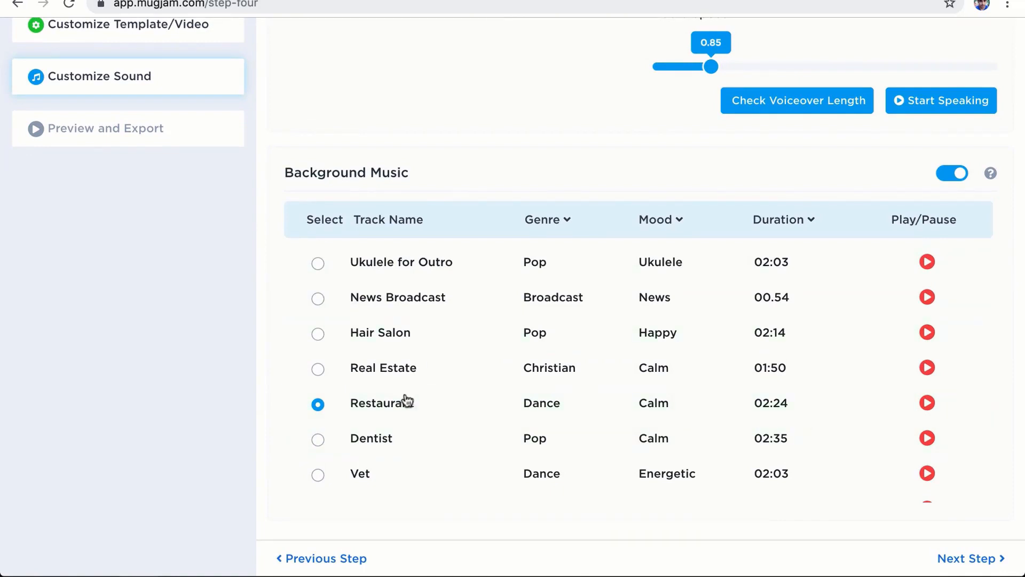
pyautogui.scroll(-2, 545, 419)
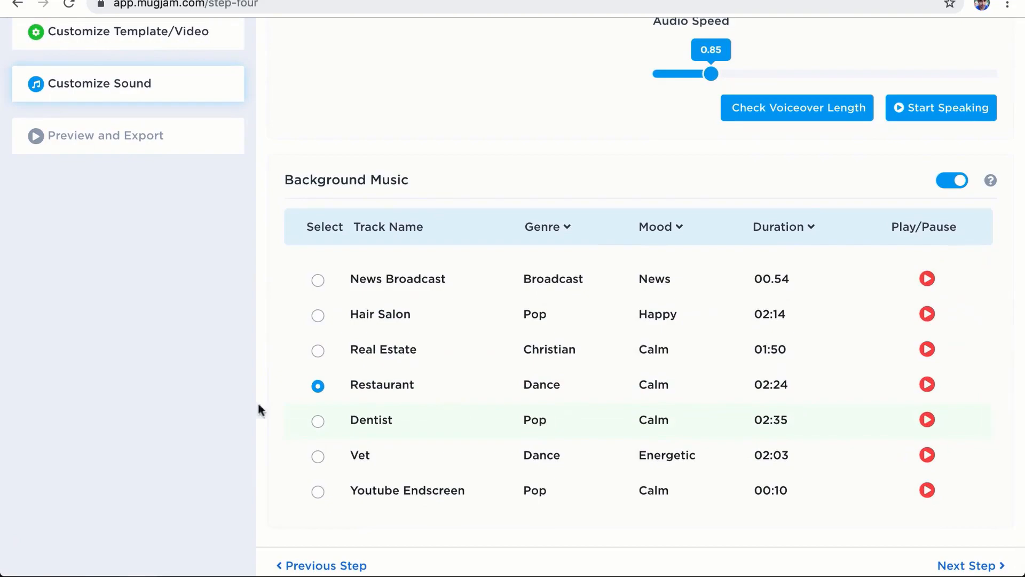
pyautogui.scroll(10, 246, 380)
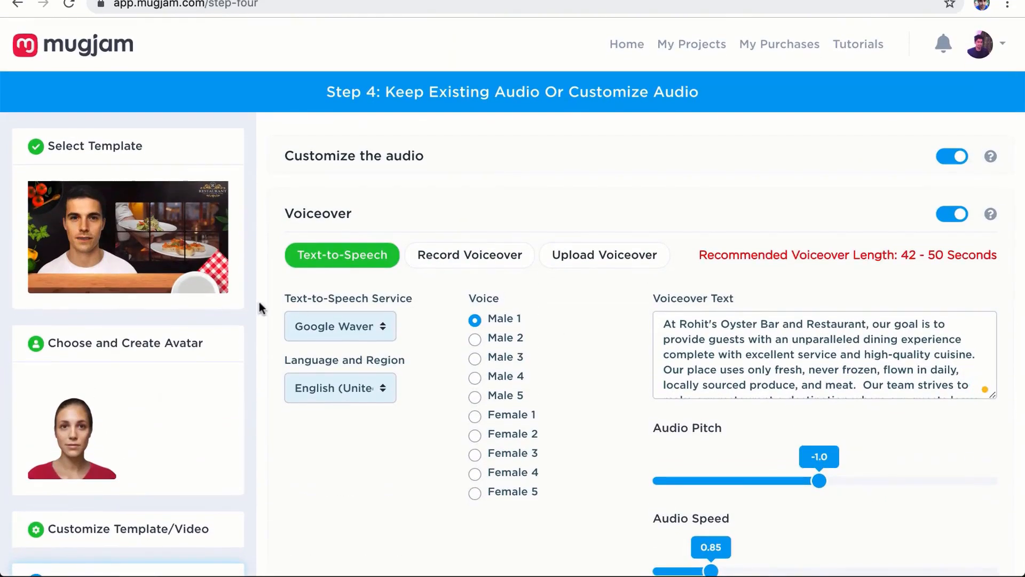
pyautogui.scroll(-10, 268, 325)
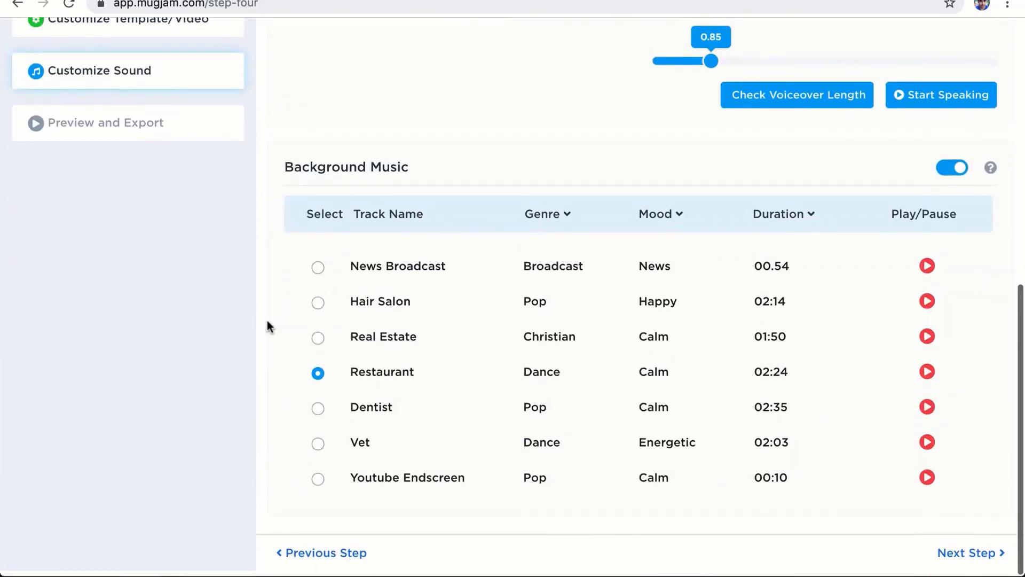
# Step: Advance to Step 5 and wait until the 0:51 TestProjectcopy preview finishes generating
pyautogui.click(1004, 559)
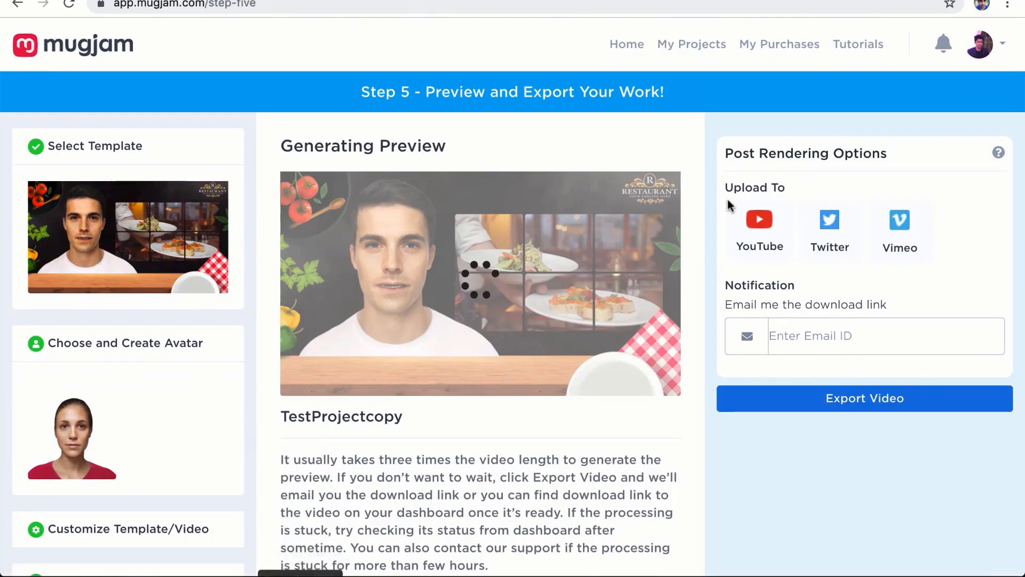
pyautogui.scroll(-2, 728, 200)
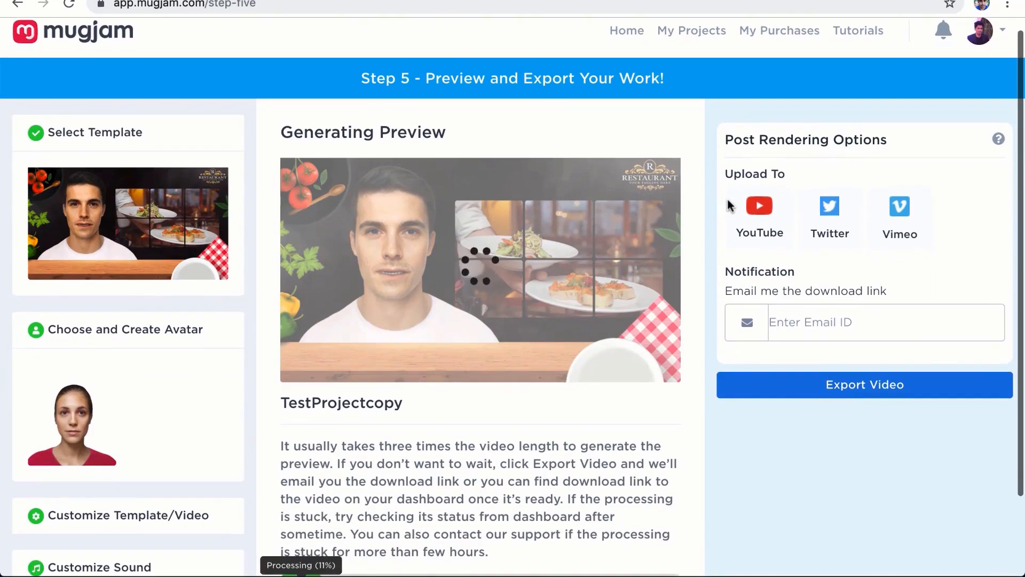
pyautogui.scroll(-1, 729, 204)
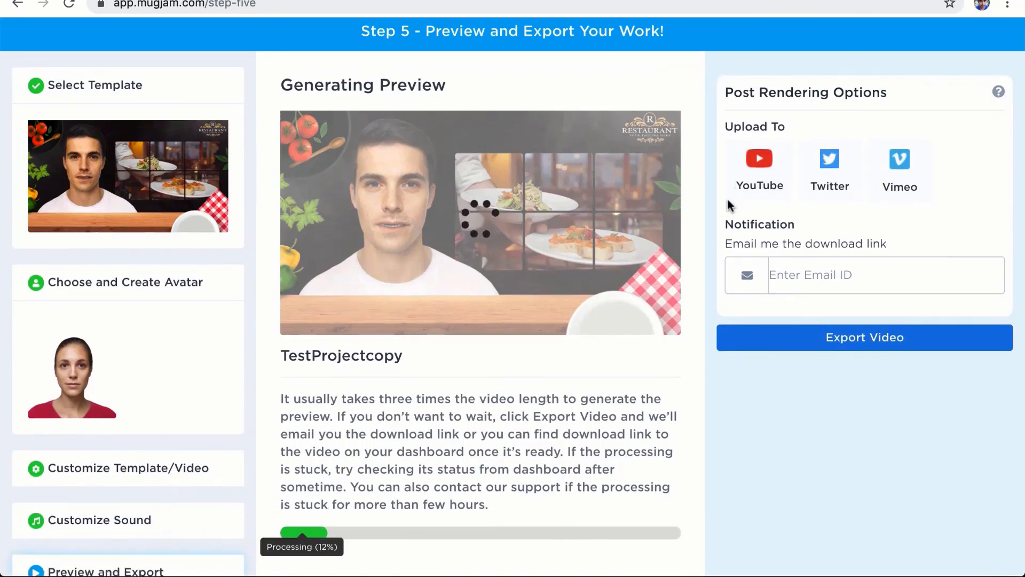
pyautogui.scroll(-1, 730, 205)
pyautogui.scroll(1, 728, 205)
pyautogui.scroll(2, 420, 216)
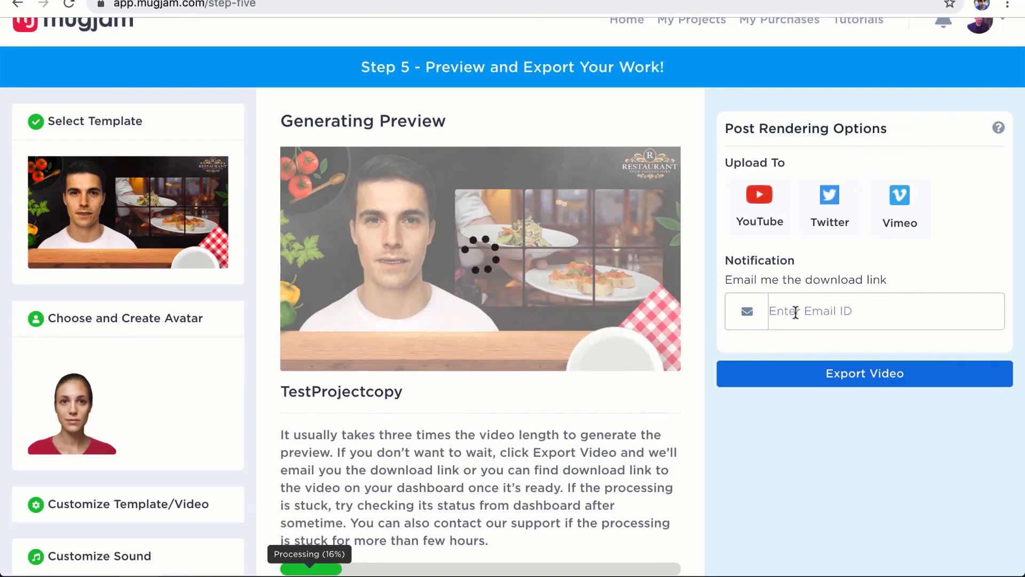
pyautogui.scroll(-2, 796, 311)
pyautogui.scroll(-1, 794, 310)
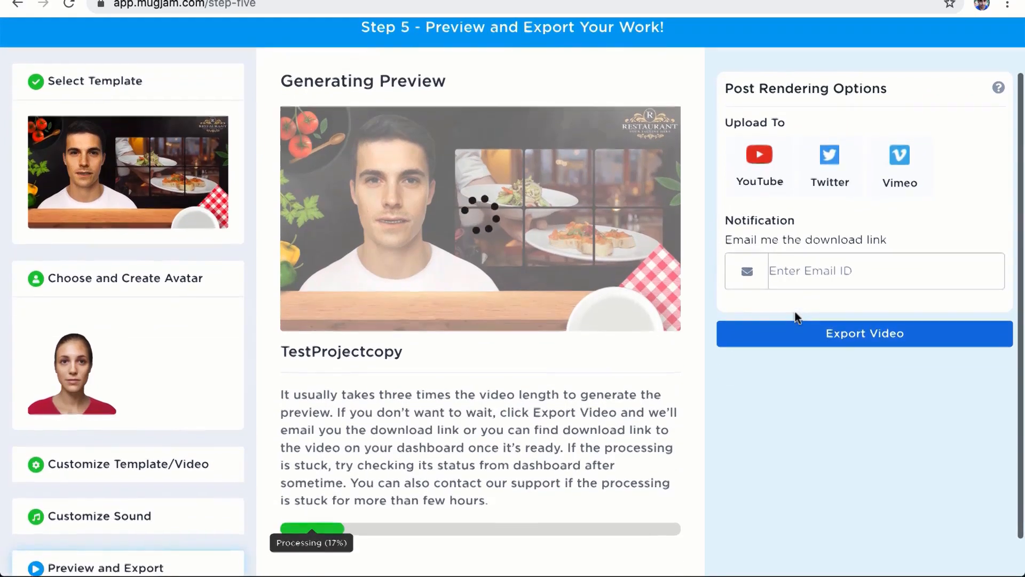
pyautogui.scroll(3, 795, 311)
pyautogui.scroll(-1, 795, 311)
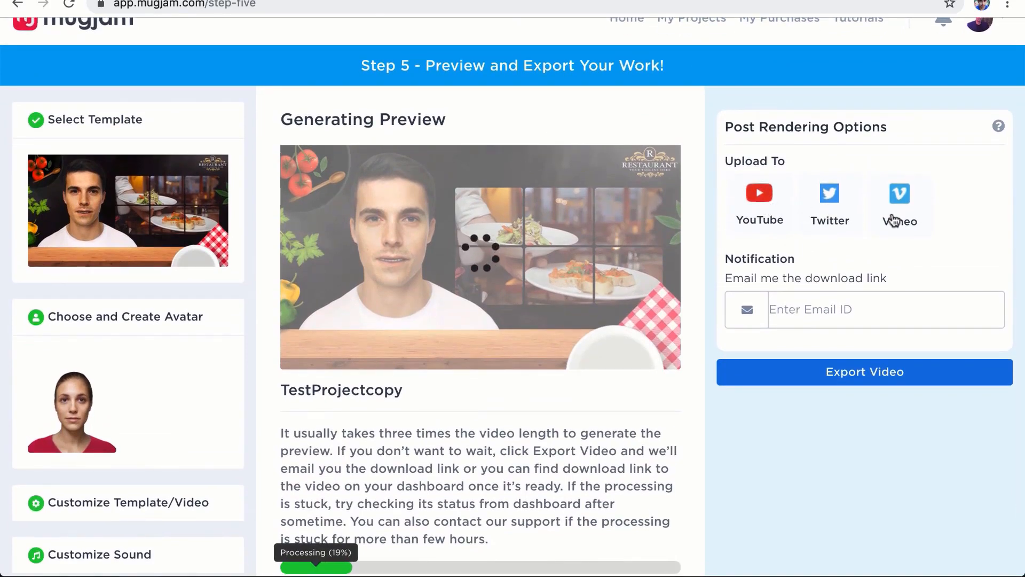
pyautogui.scroll(1, 893, 220)
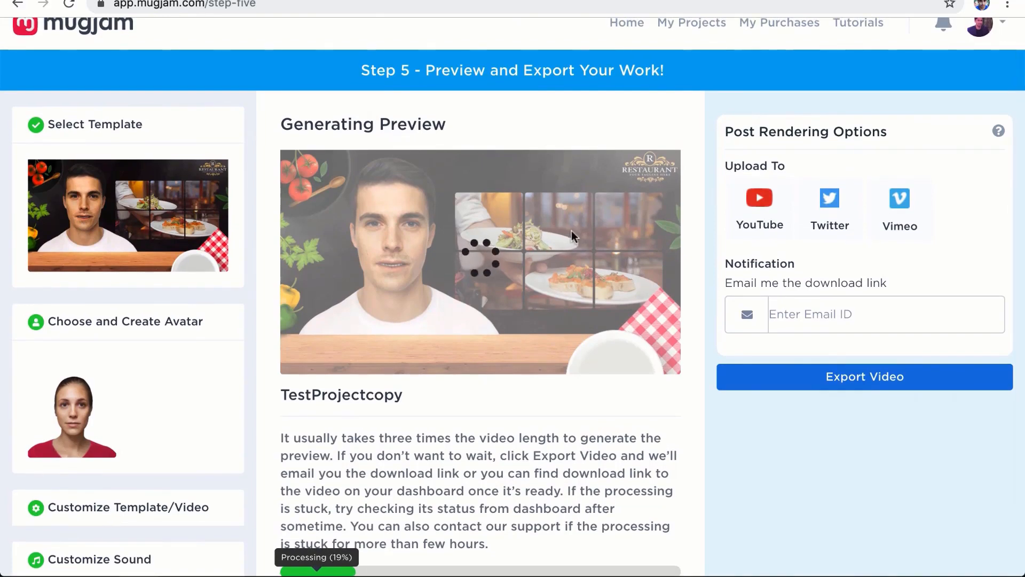
pyautogui.scroll(-1, 751, 267)
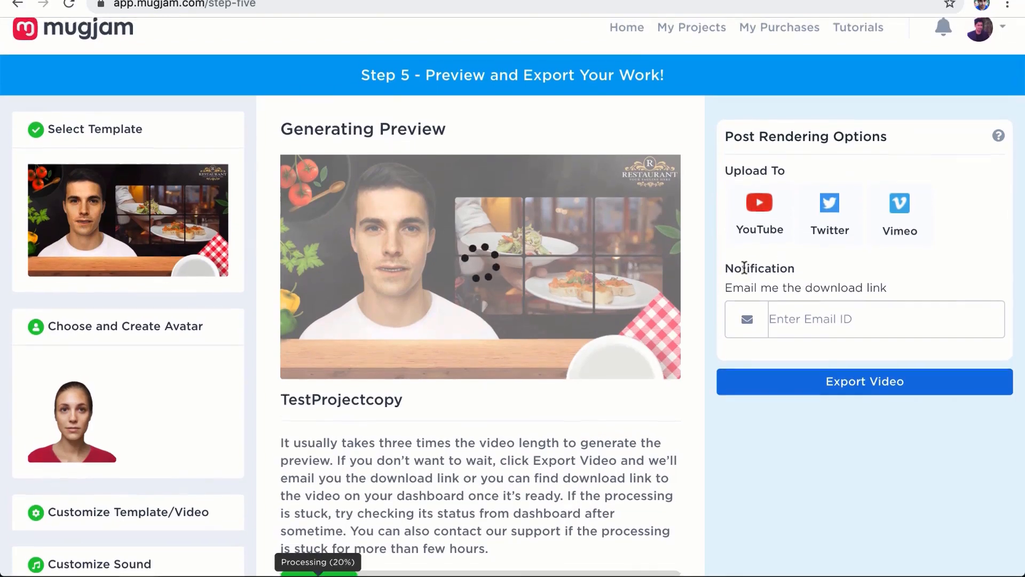
pyautogui.scroll(-1, 744, 267)
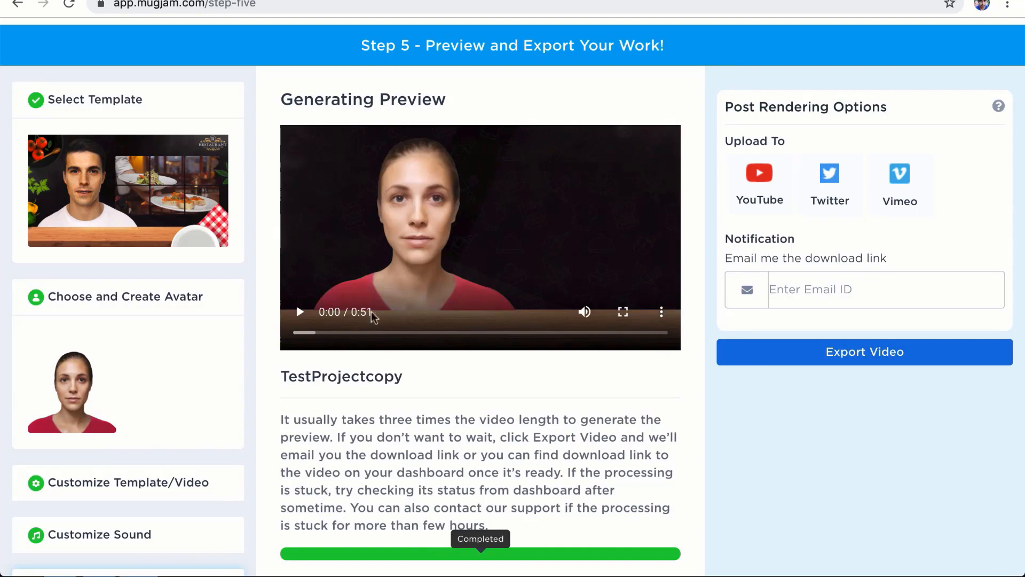
# Step: Play the rendered preview, pause it at 0:08, and export the video
pyautogui.click(300, 314)
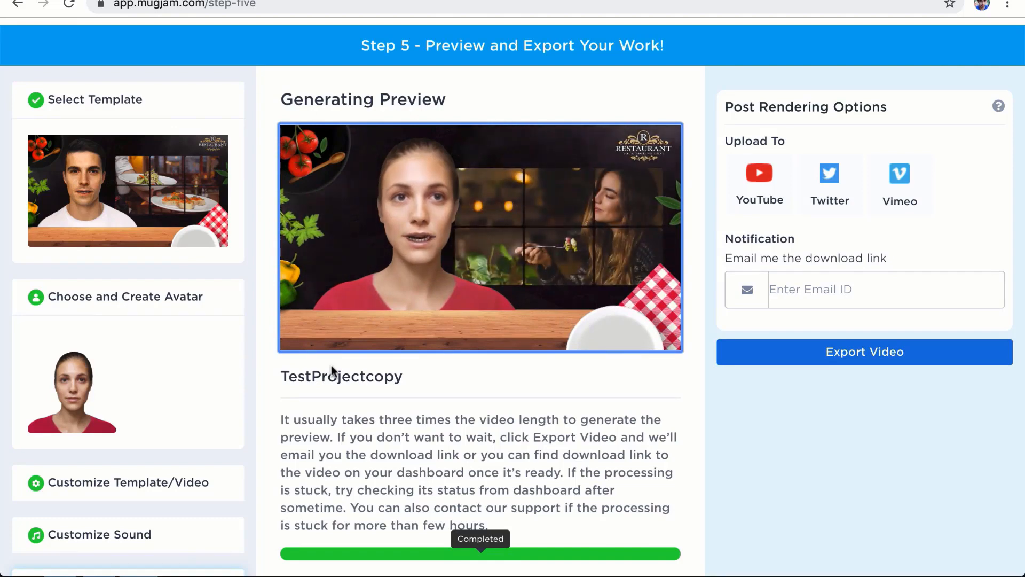
pyautogui.moveTo(300, 315)
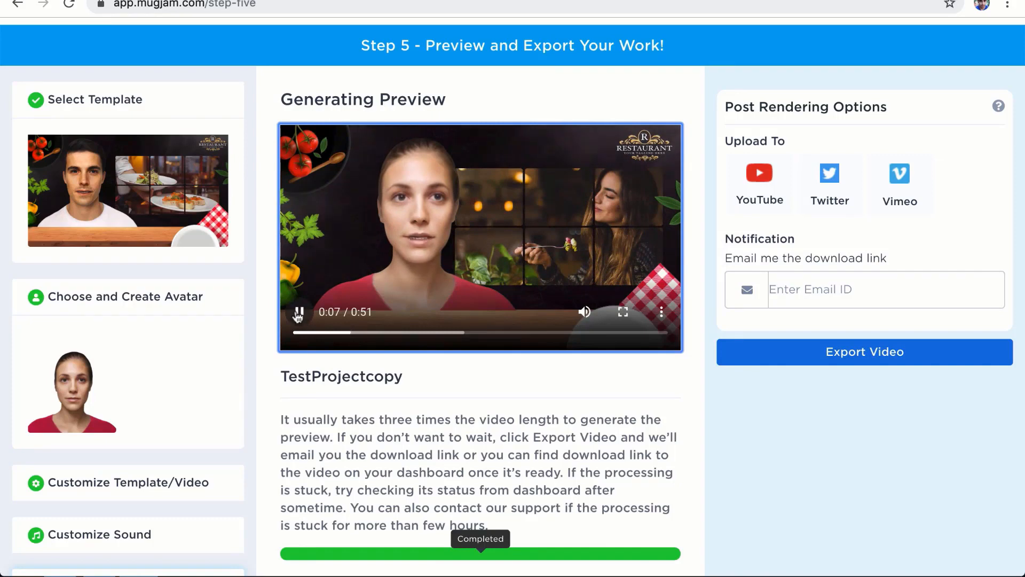
pyautogui.click(300, 312)
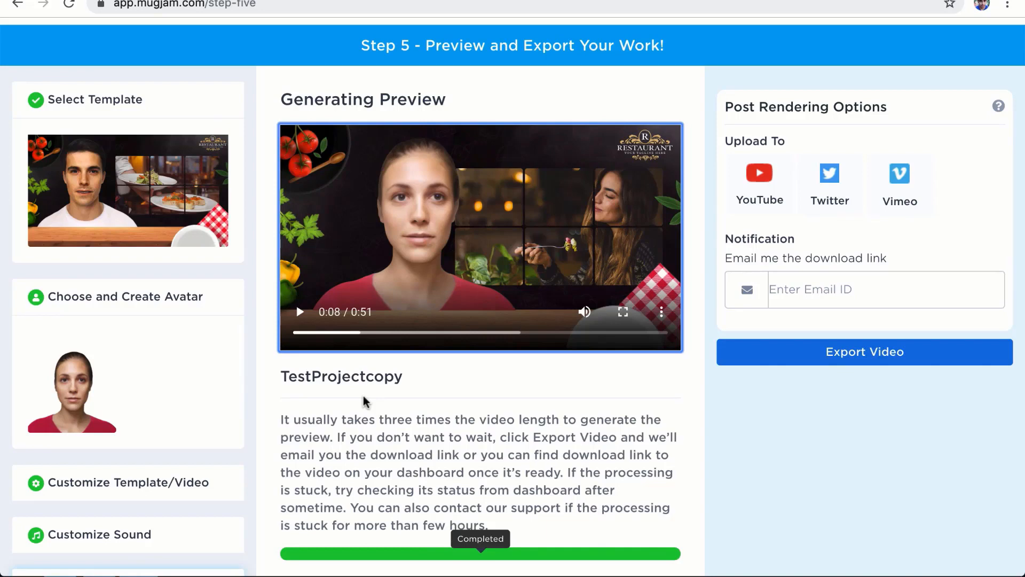
pyautogui.scroll(1, 336, 387)
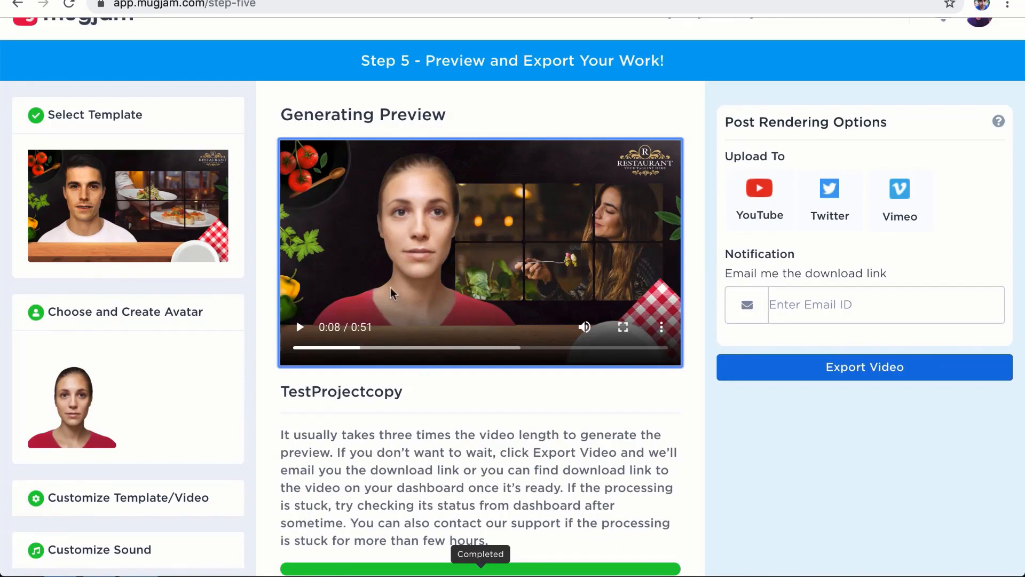
pyautogui.click(796, 366)
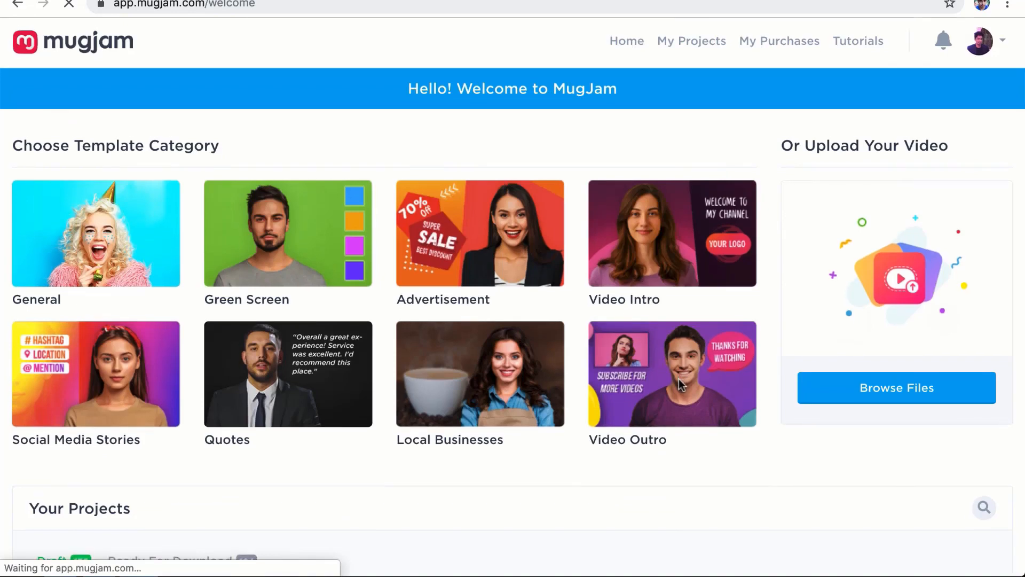
# Step: Show the Ready For Download projects and open the TestProjectcopy card's options menu
pyautogui.scroll(-2, 679, 384)
pyautogui.scroll(-2, 679, 383)
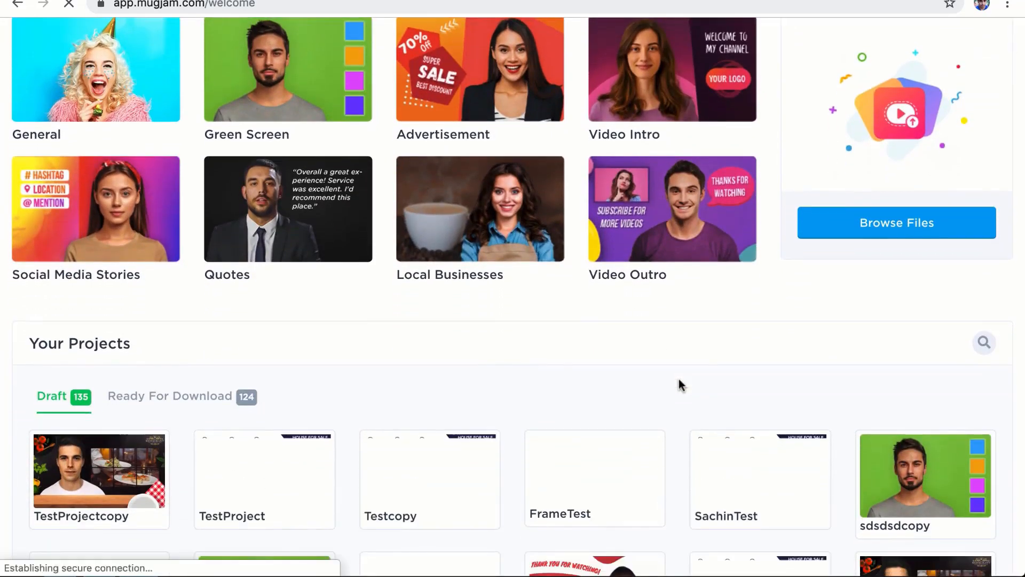
pyautogui.click(177, 387)
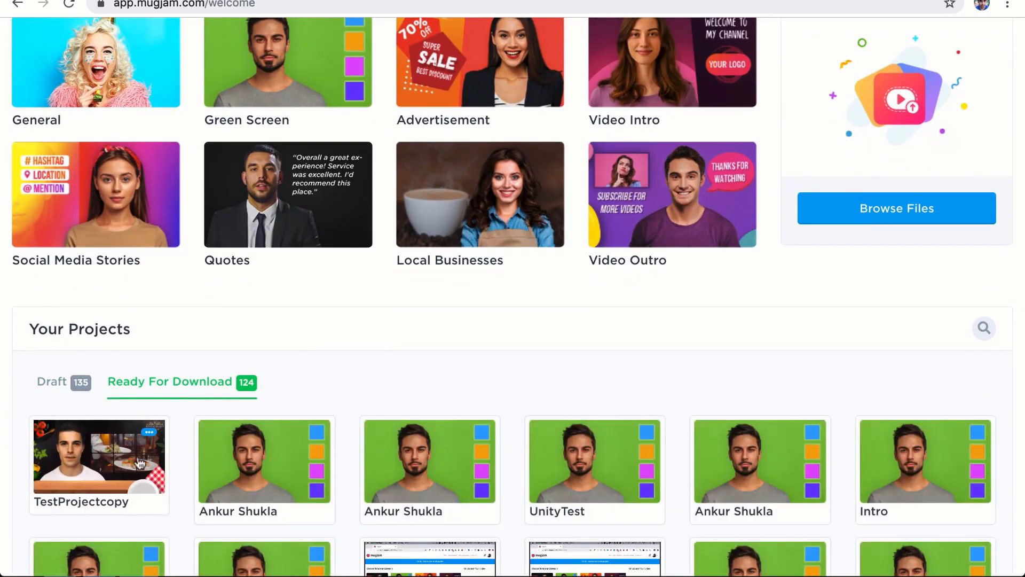
pyautogui.scroll(-1, 151, 407)
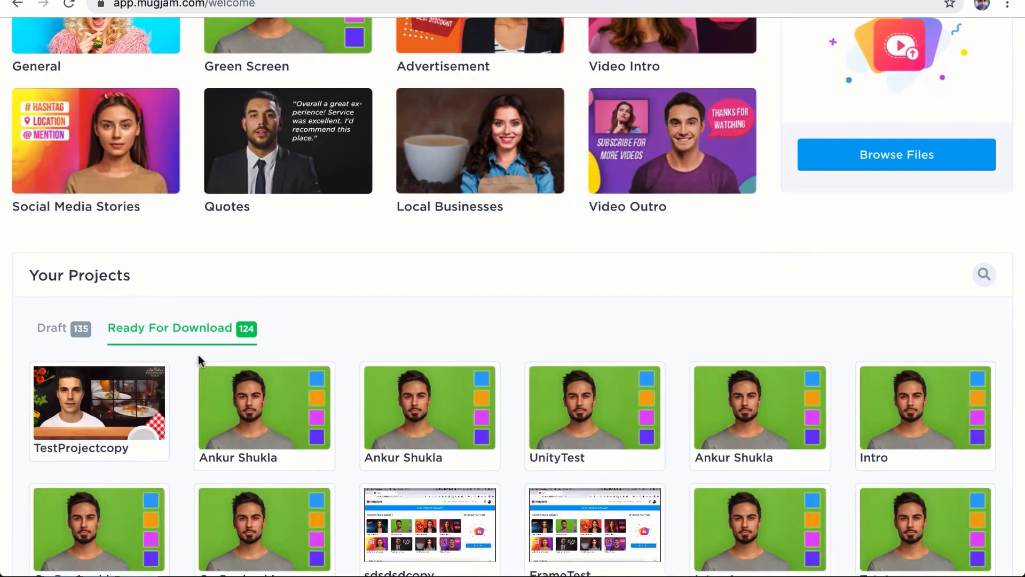
pyautogui.moveTo(99, 443)
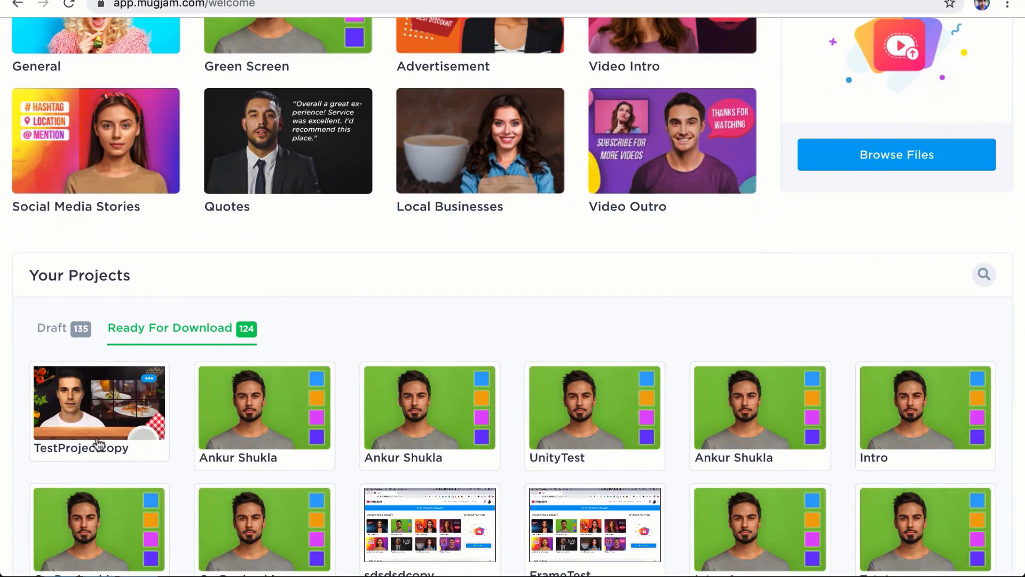
pyautogui.click(148, 379)
pyautogui.scroll(-1, 148, 379)
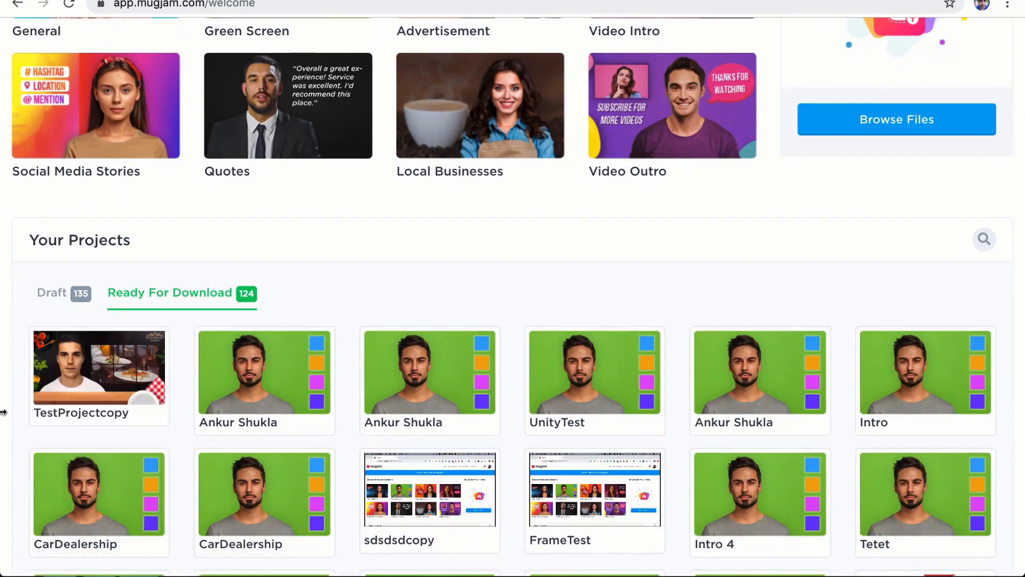
pyautogui.scroll(5, 3, 412)
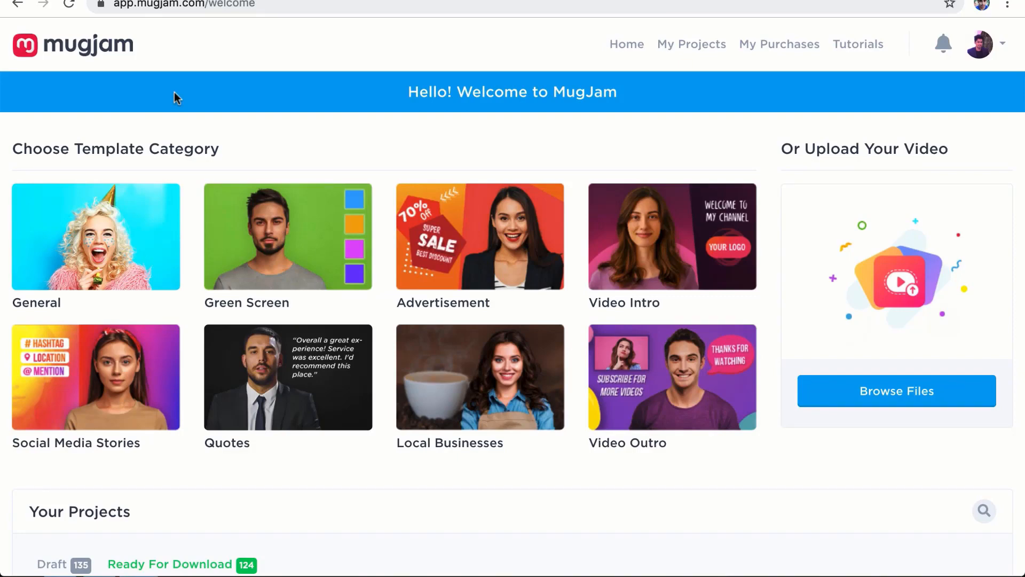
# Step: Page through the uploaded videos and pick the iPhone XR case review video
pyautogui.click(842, 389)
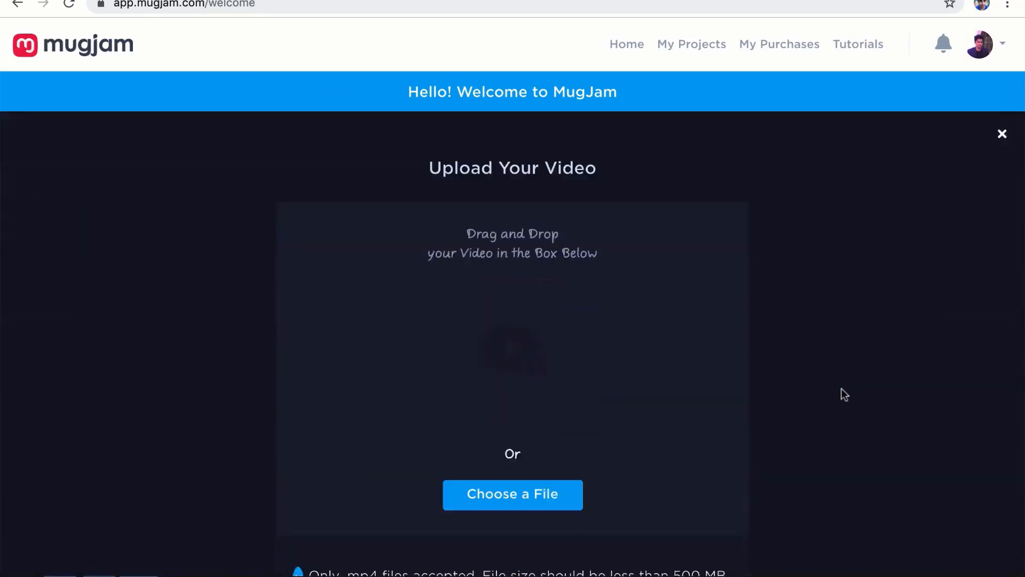
pyautogui.scroll(-5, 752, 317)
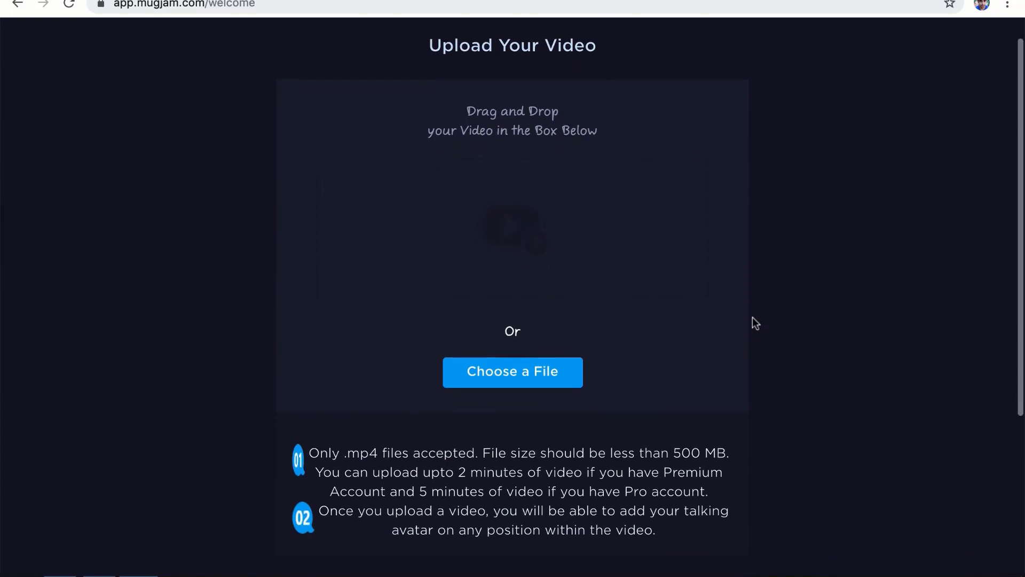
pyautogui.scroll(5, 755, 322)
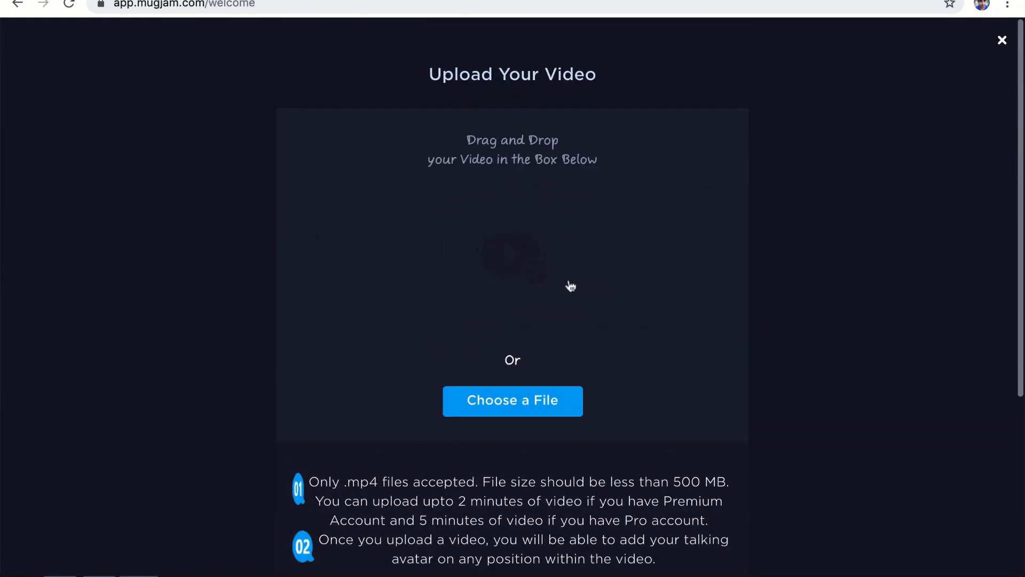
pyautogui.scroll(-8, 555, 261)
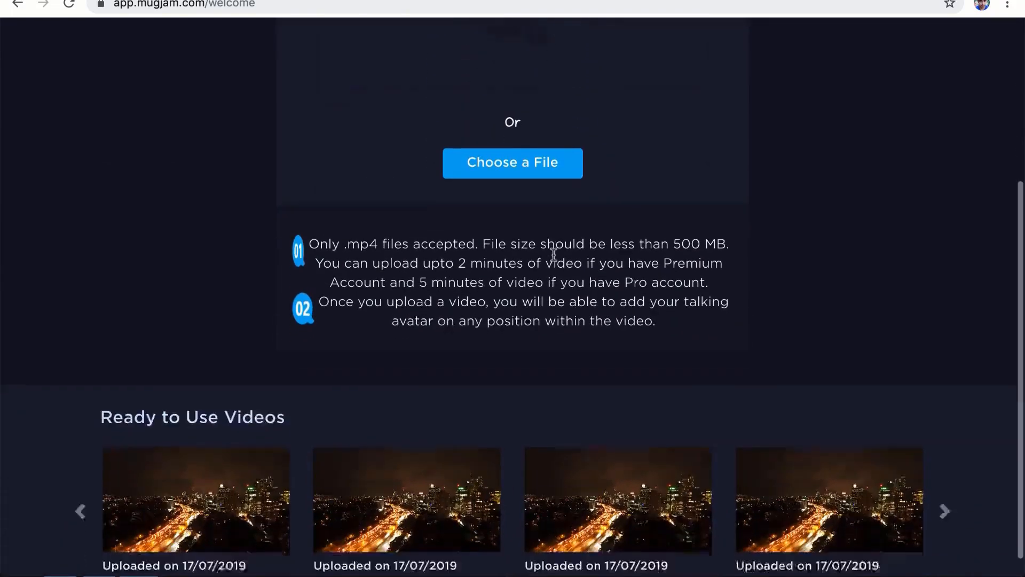
pyautogui.click(80, 489)
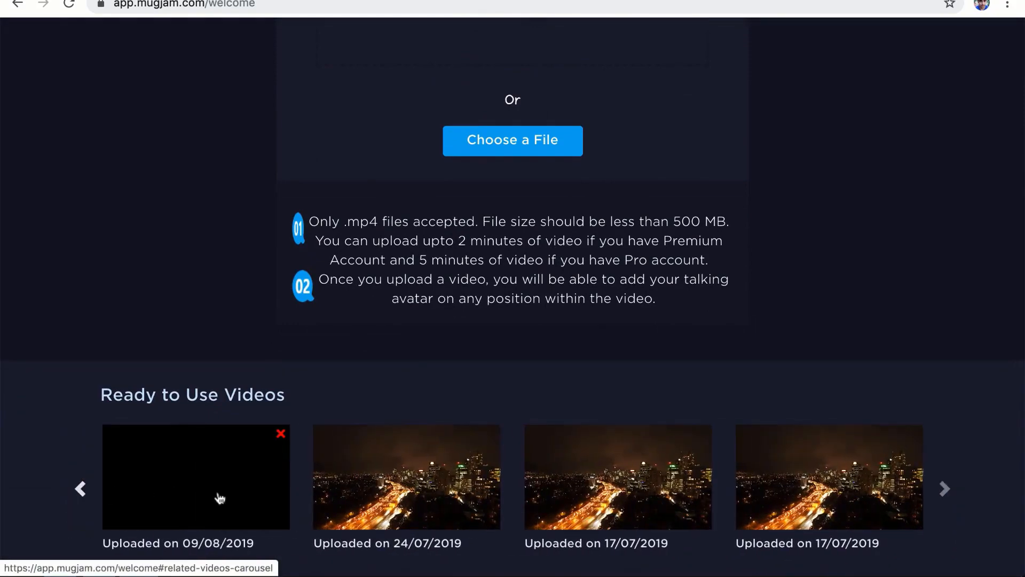
pyautogui.click(81, 489)
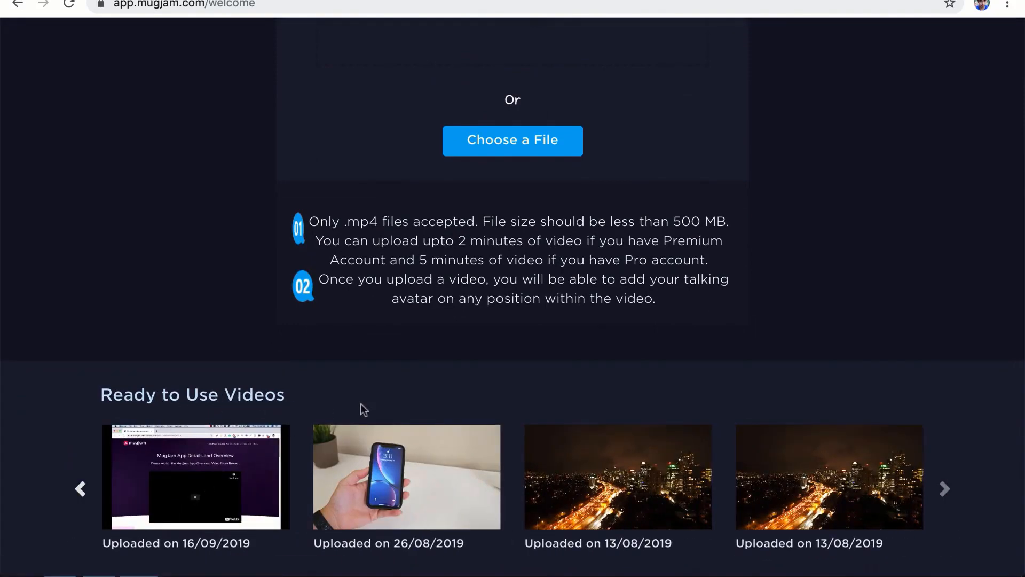
pyautogui.click(392, 480)
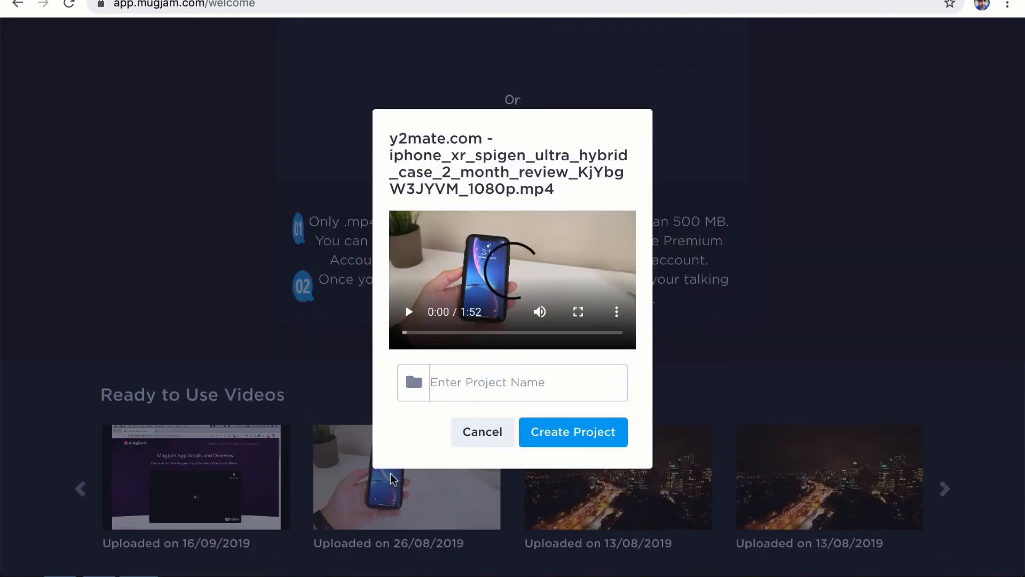
# Step: Name the new project 'TestCreate' and create it
pyautogui.click(462, 380)
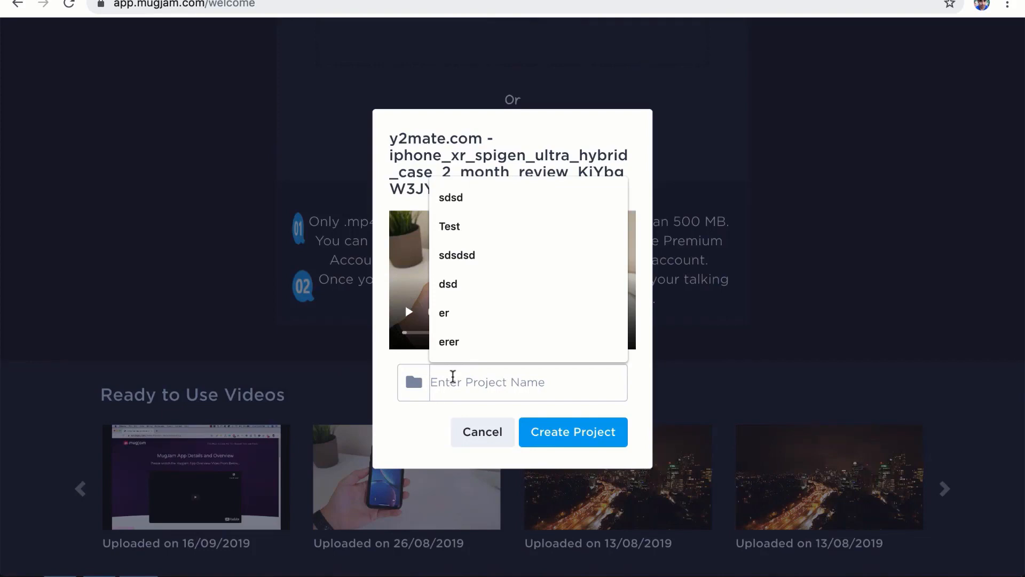
pyautogui.write('Test')
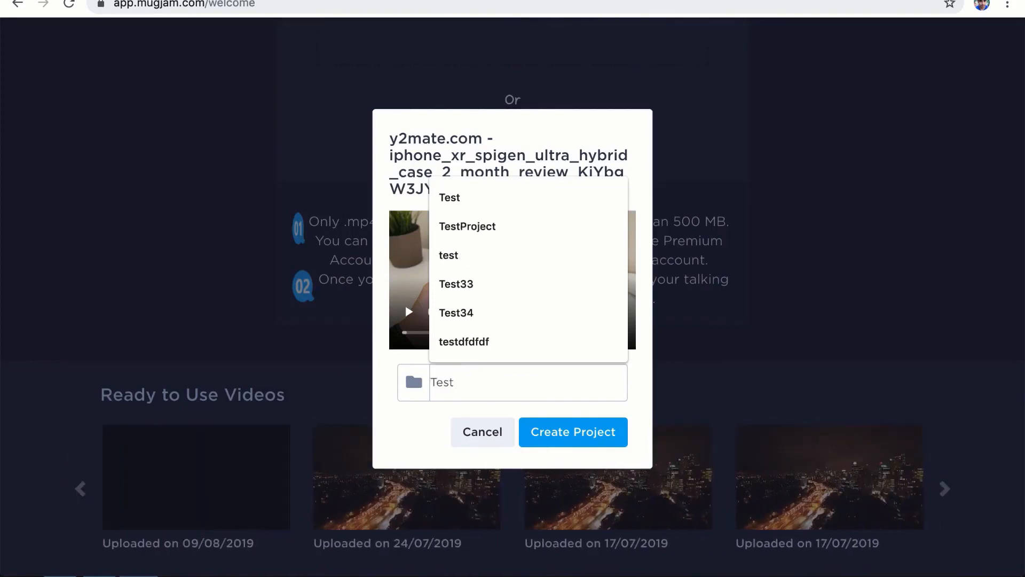
pyautogui.write('Create')
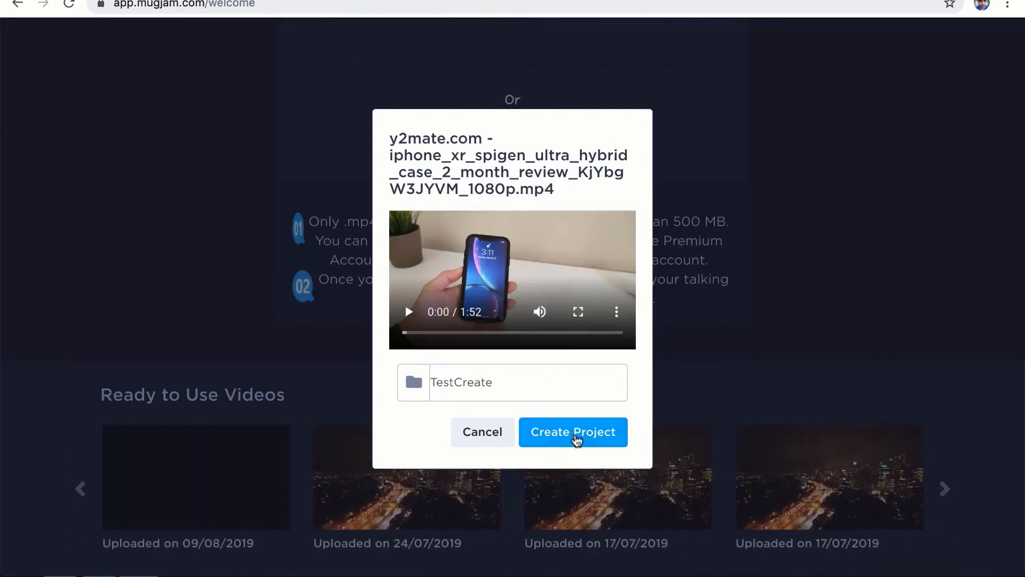
pyautogui.click(576, 436)
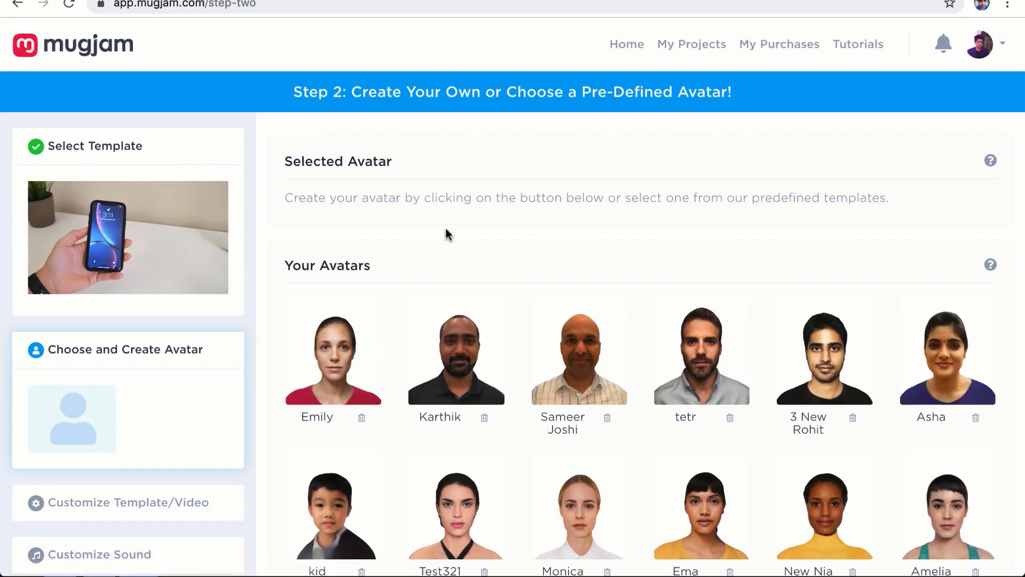
# Step: Choose the custom avatar tetr and continue to Step 3
pyautogui.scroll(-1, 561, 197)
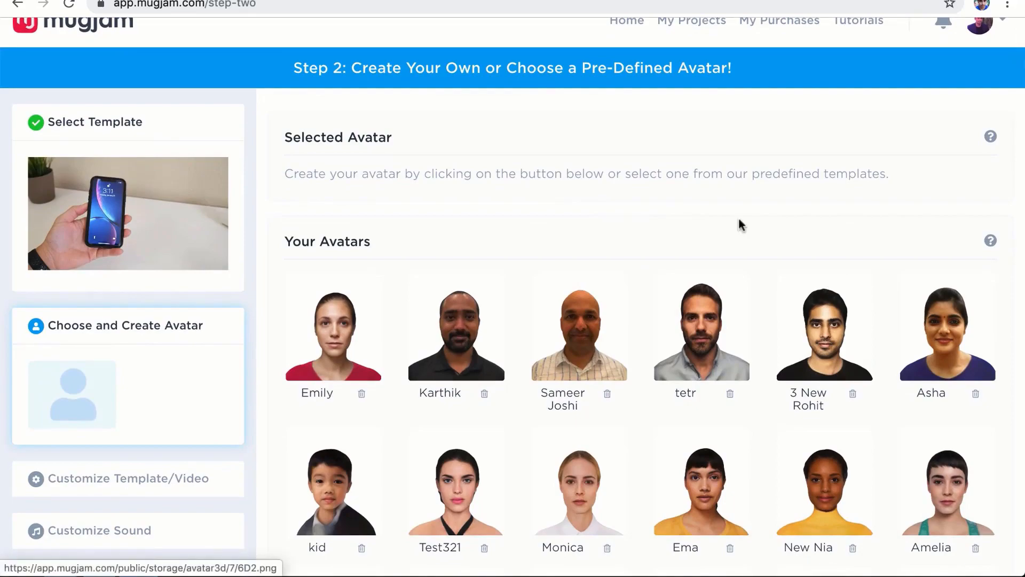
pyautogui.scroll(-1, 738, 223)
pyautogui.click(702, 331)
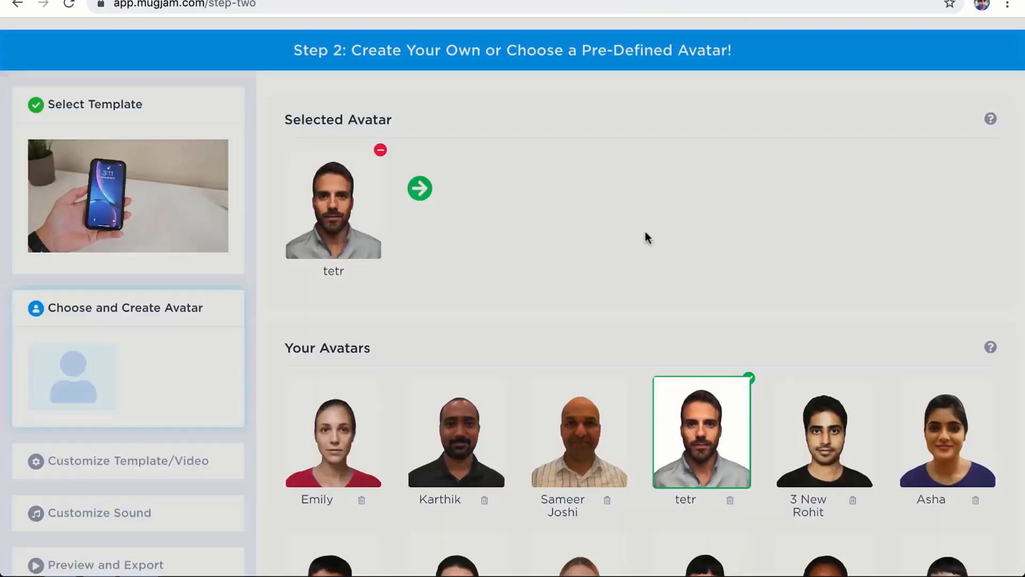
pyautogui.scroll(-1, 569, 242)
pyautogui.scroll(2, 569, 241)
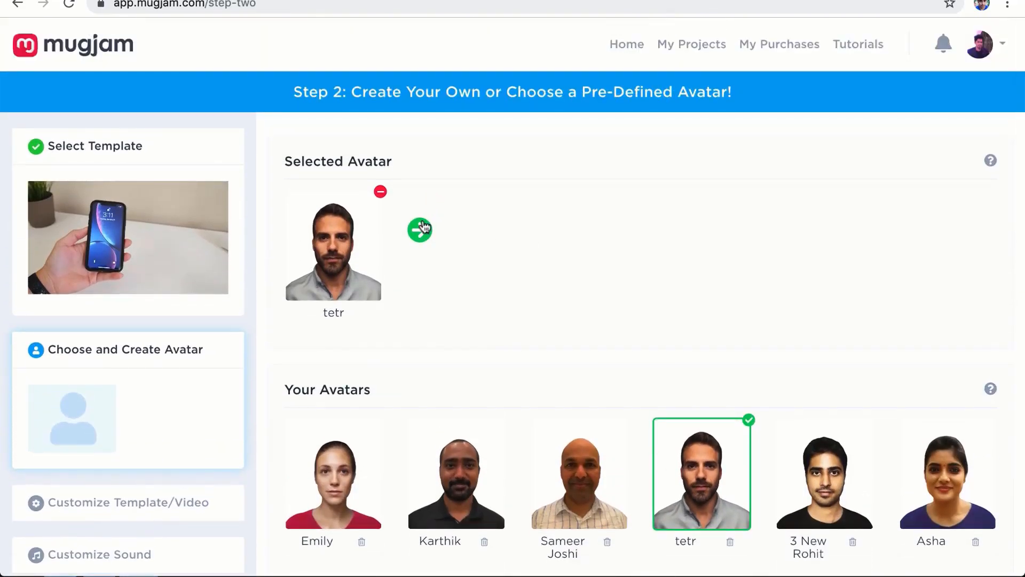
pyautogui.click(422, 229)
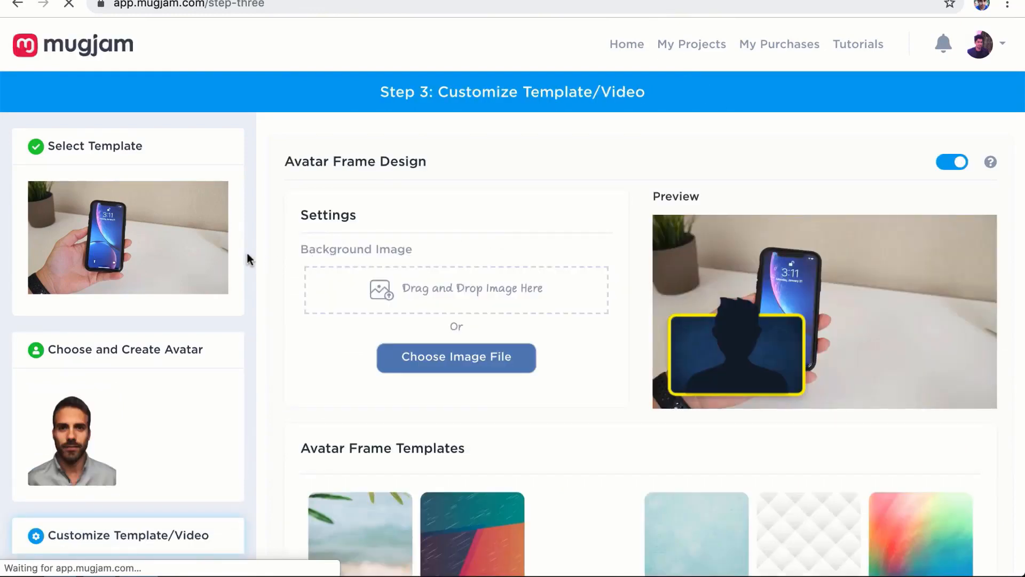
# Step: Keep the Bottom Left avatar, try head size 4, settle on 3, and continue
pyautogui.scroll(-3, 247, 259)
pyautogui.scroll(-2, 247, 259)
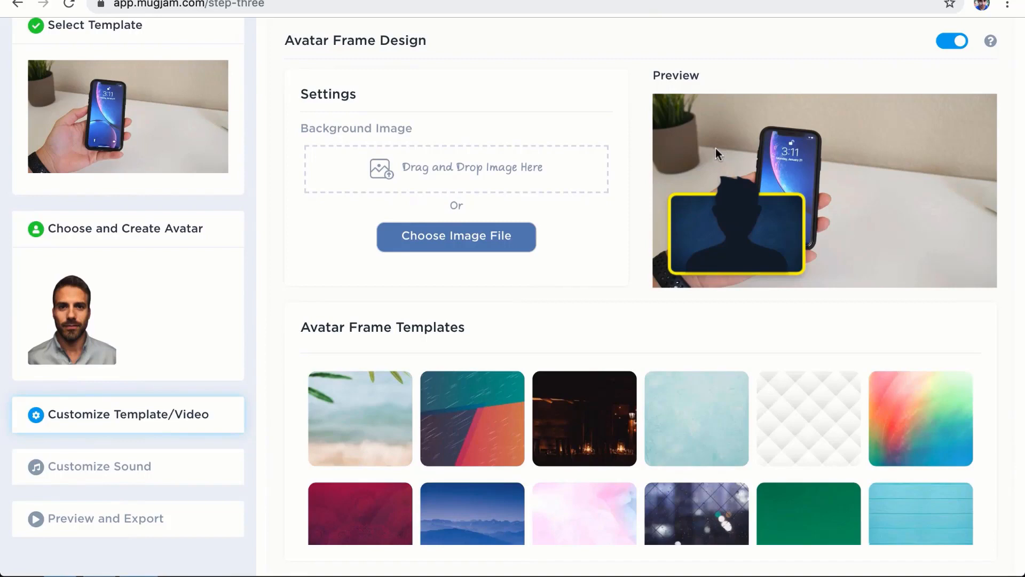
pyautogui.scroll(-4, 615, 229)
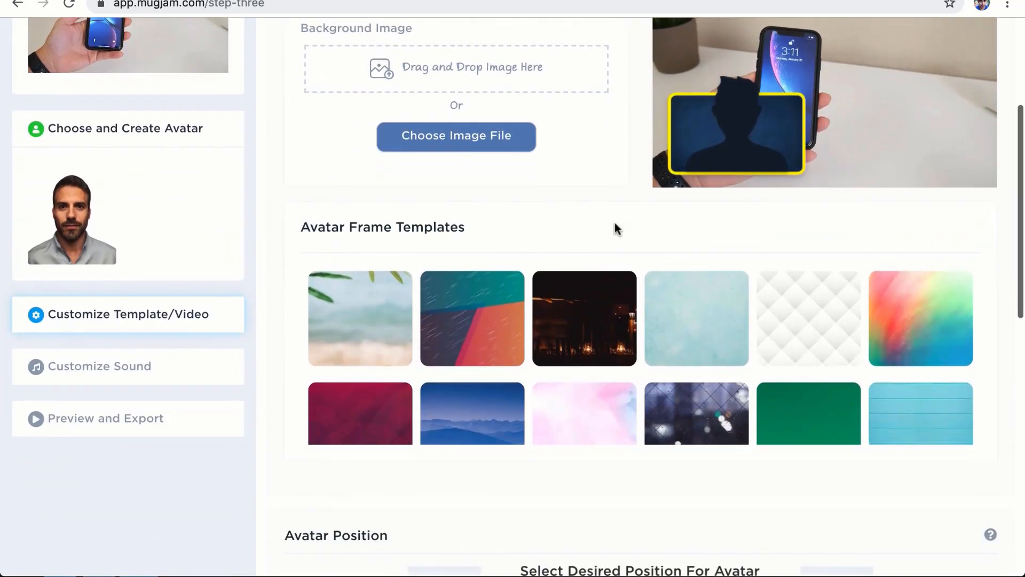
pyautogui.scroll(4, 536, 299)
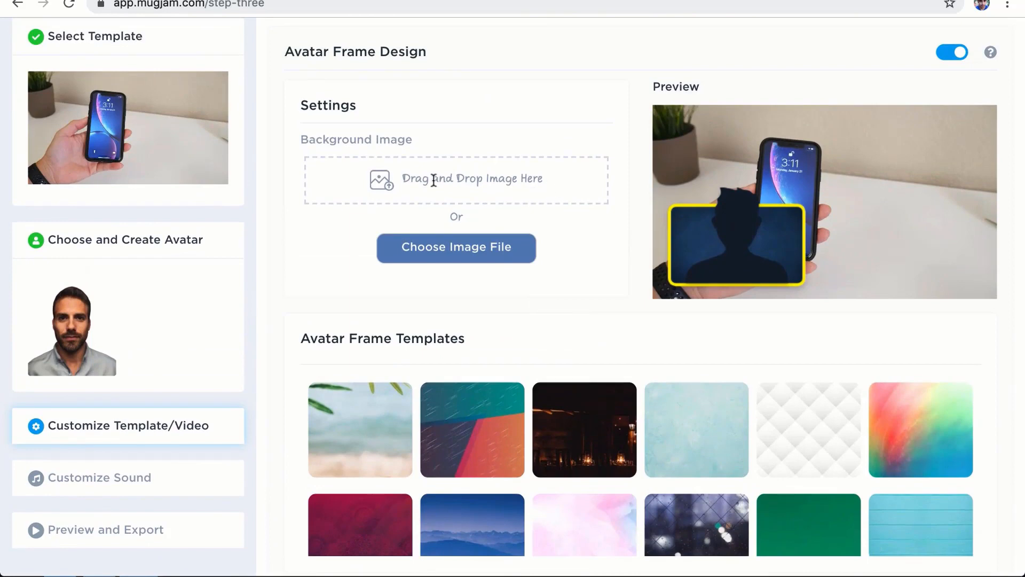
pyautogui.scroll(-10, 282, 272)
pyautogui.scroll(-8, 280, 264)
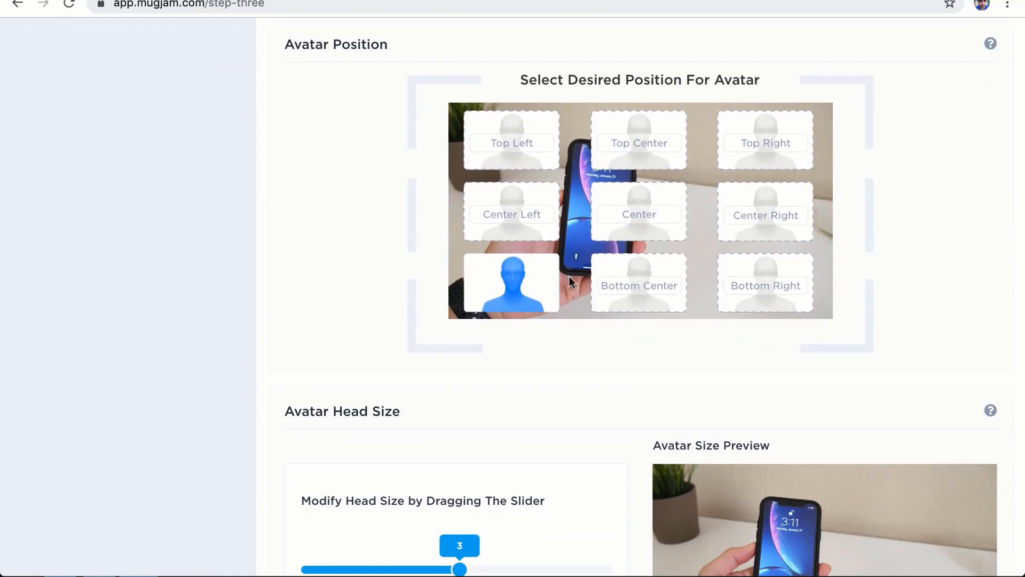
pyautogui.scroll(-1, 570, 278)
pyautogui.scroll(-3, 516, 288)
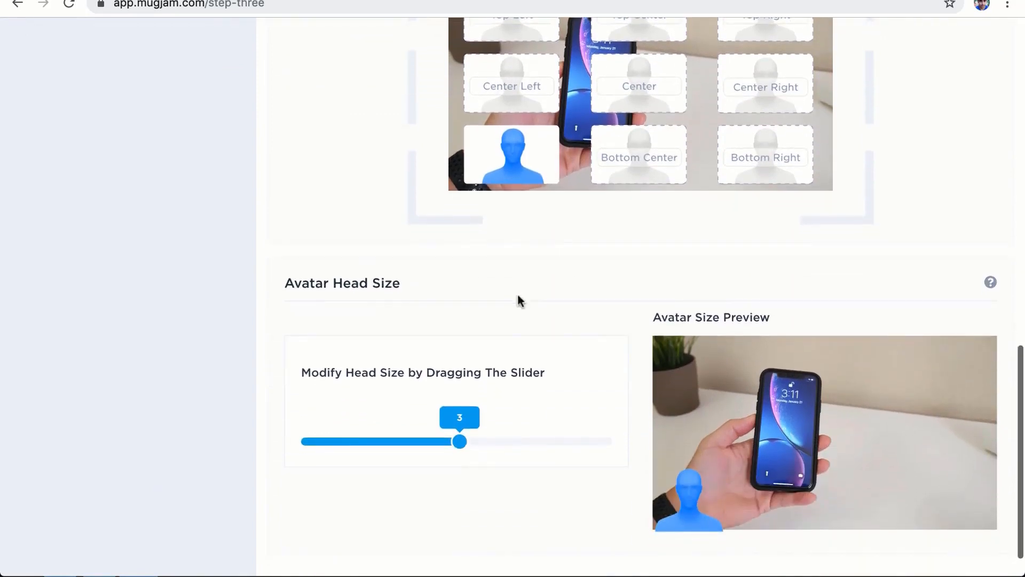
pyautogui.scroll(2, 586, 337)
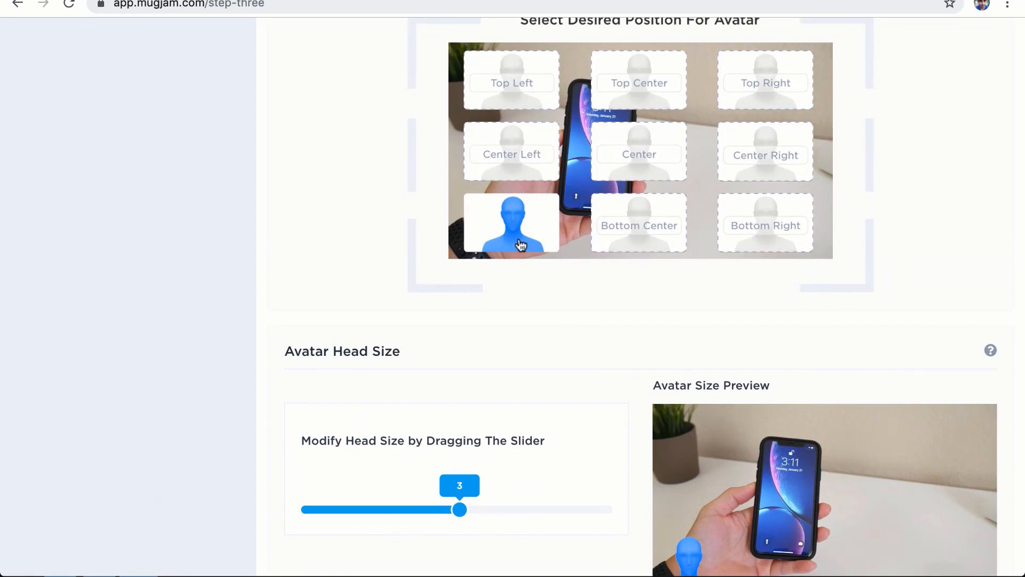
pyautogui.scroll(1, 521, 245)
pyautogui.scroll(-2, 522, 245)
pyautogui.scroll(-3, 521, 244)
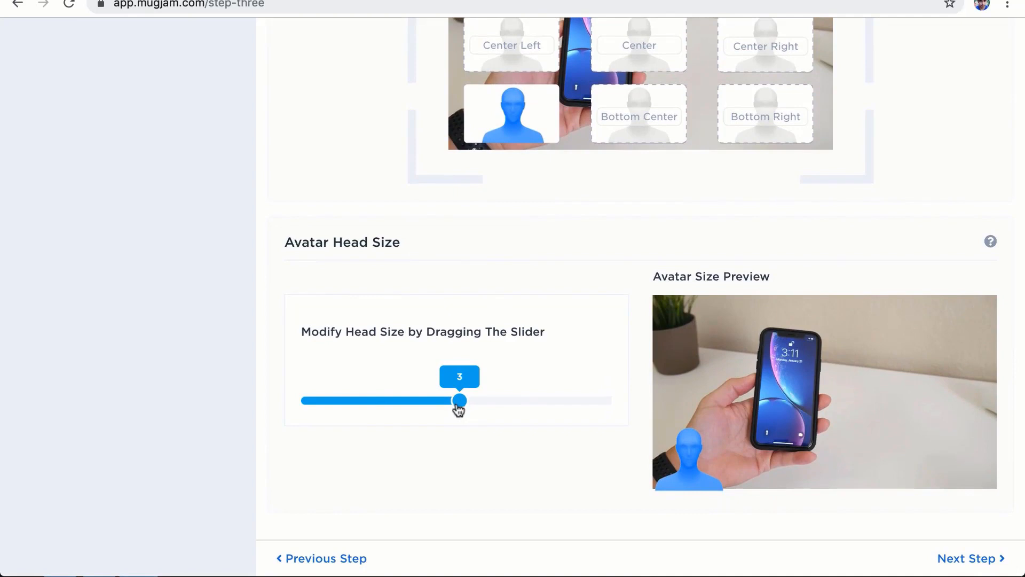
pyautogui.moveTo(460, 404); pyautogui.dragTo(496, 403)
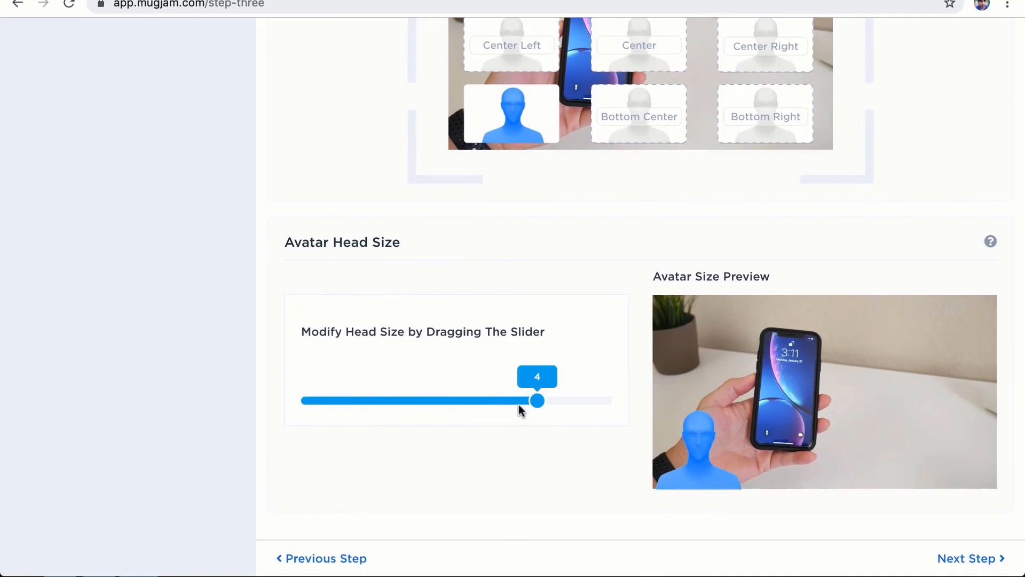
pyautogui.moveTo(535, 400); pyautogui.dragTo(486, 404)
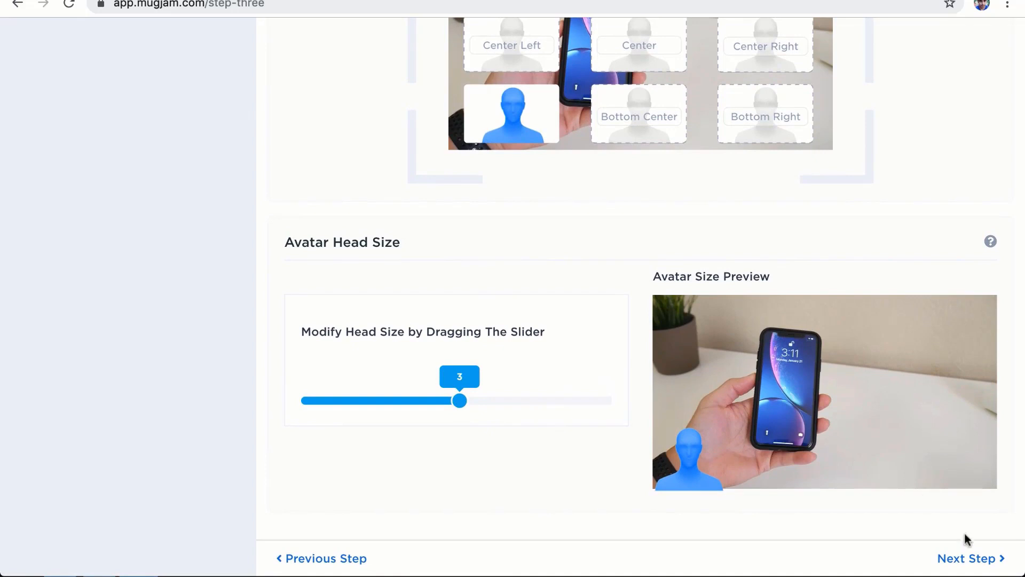
pyautogui.click(967, 558)
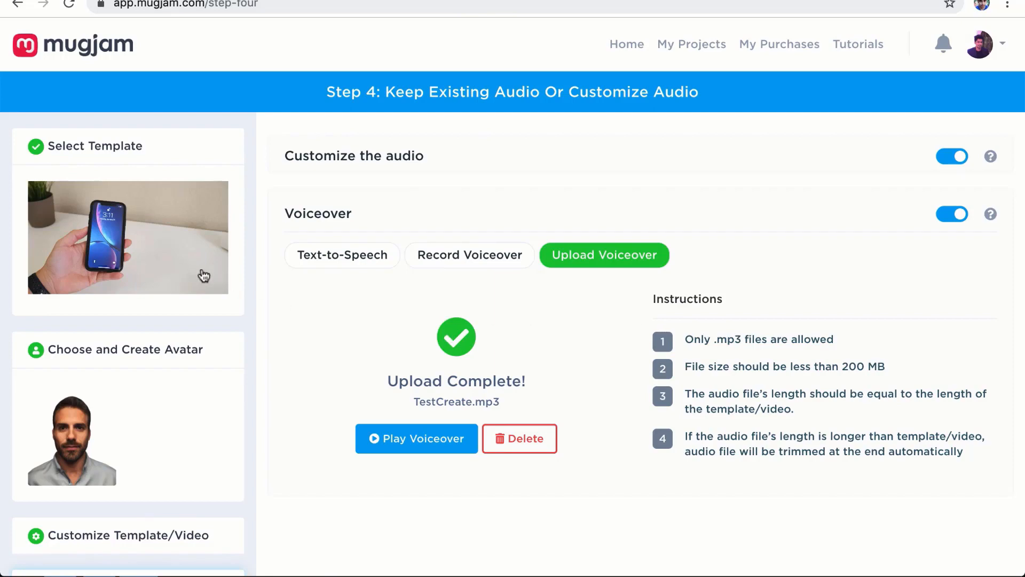
# Step: With TestCreate.mp3 uploaded as voiceover, proceed to the preview and export step
pyautogui.scroll(-3, 575, 312)
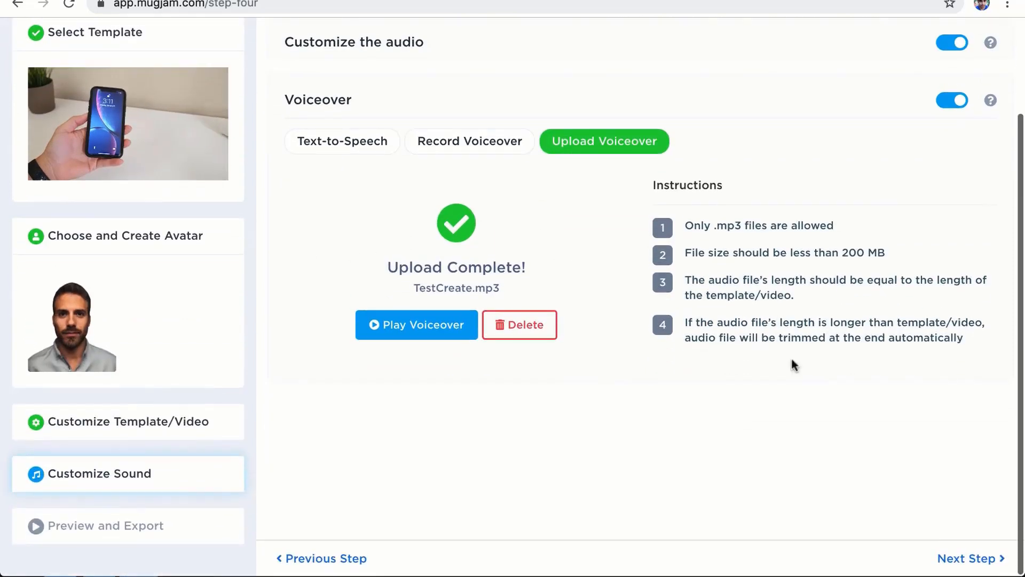
pyautogui.click(967, 559)
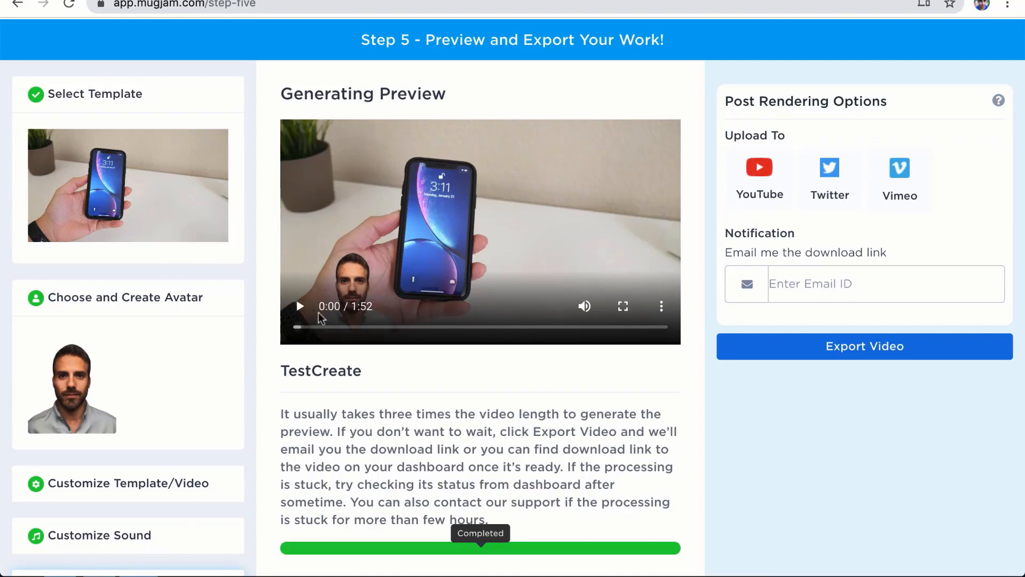
# Step: Play the 1:52 TestCreate preview and pause it at 0:07
pyautogui.click(318, 312)
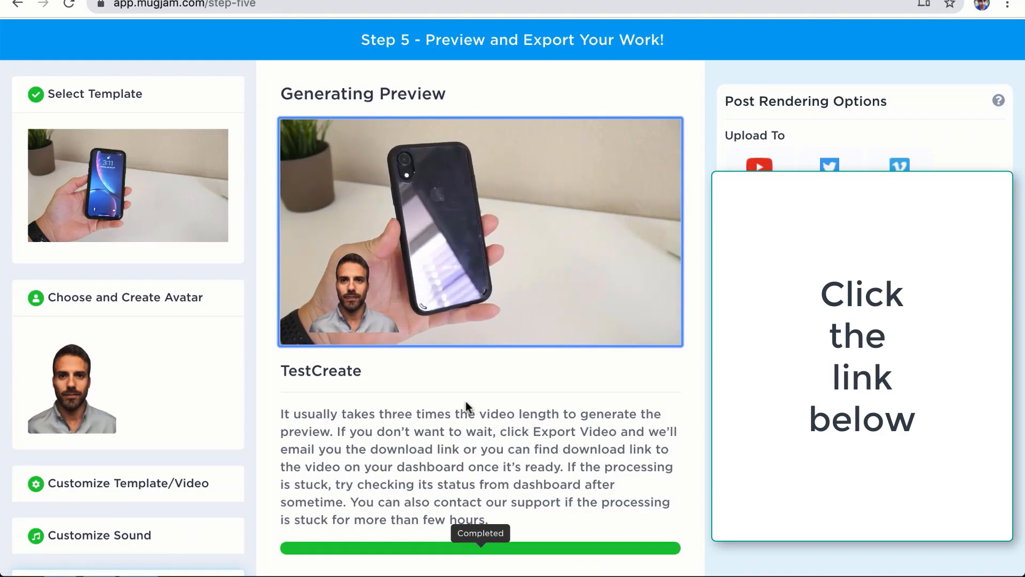
pyautogui.click(475, 314)
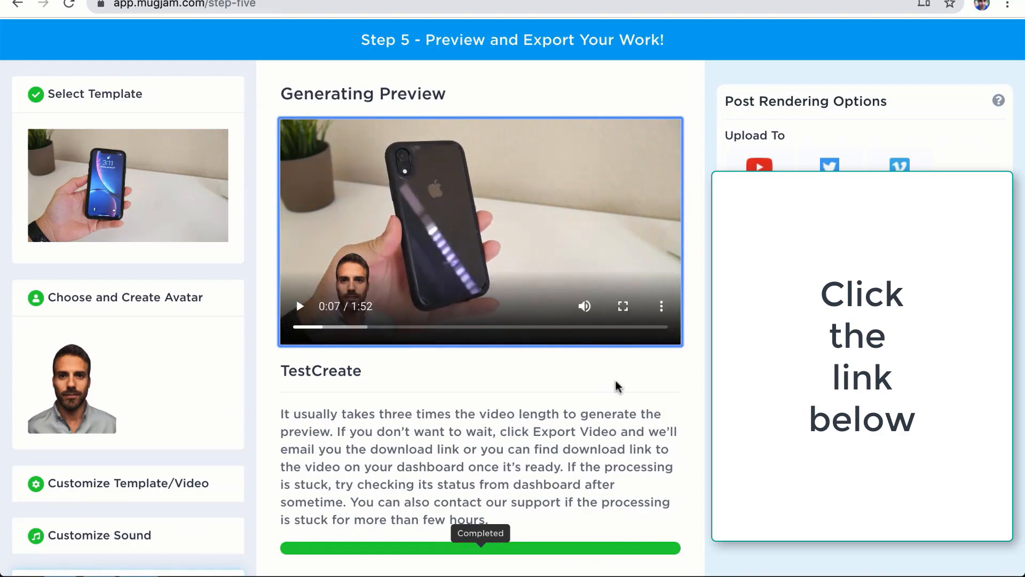
pyautogui.scroll(-1, 617, 385)
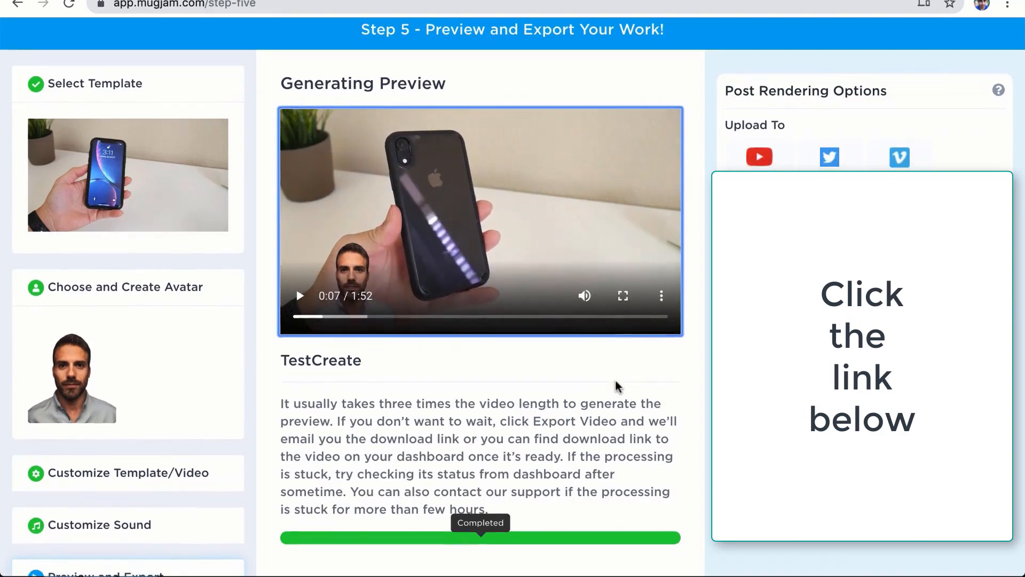
pyautogui.scroll(2, 617, 386)
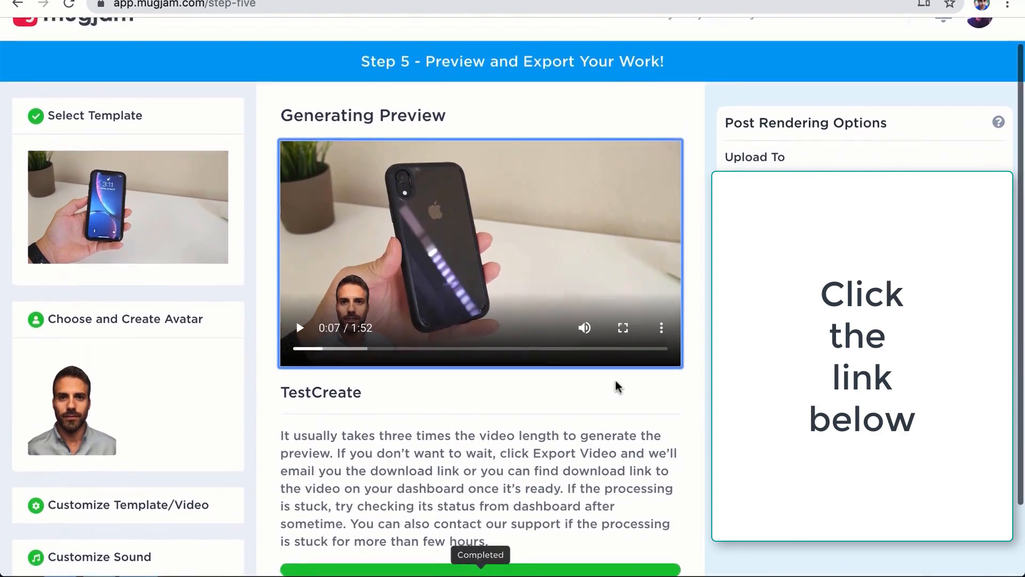
pyautogui.scroll(-1, 617, 386)
pyautogui.scroll(2, 617, 385)
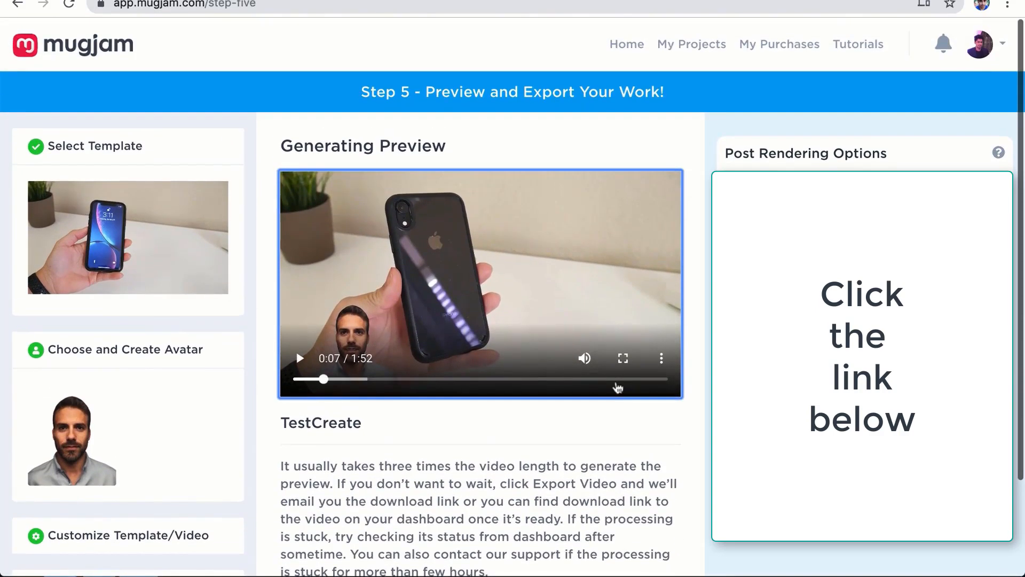